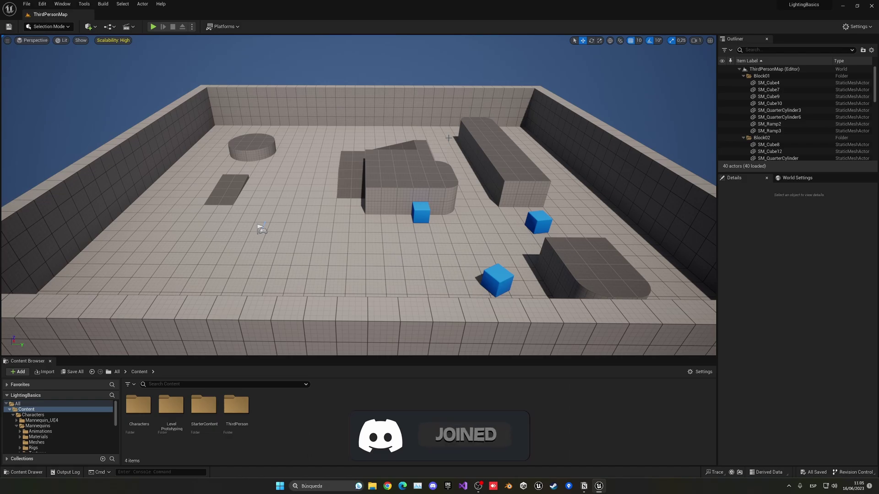
pyautogui.click(41, 3)
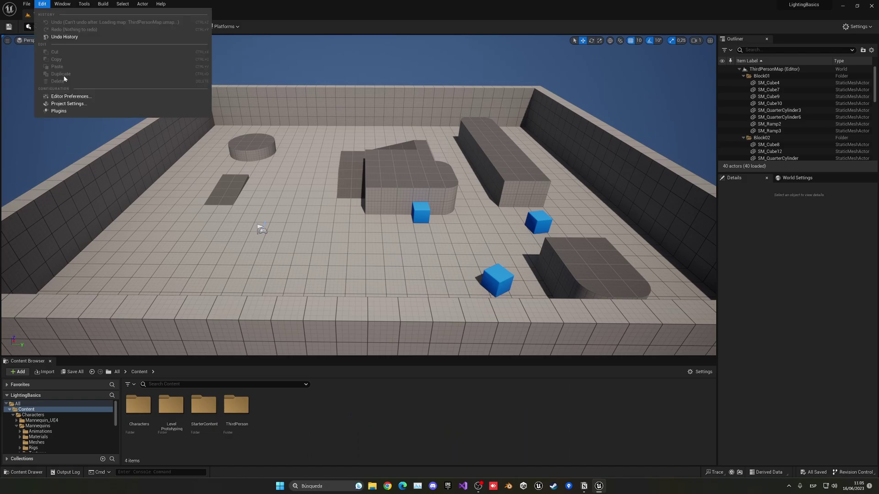
pyautogui.click(67, 103)
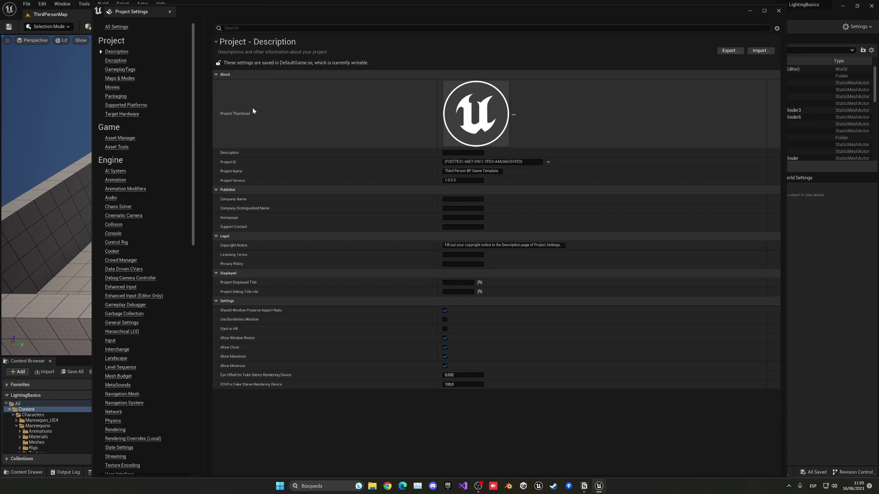
pyautogui.scroll(-5, 136, 160)
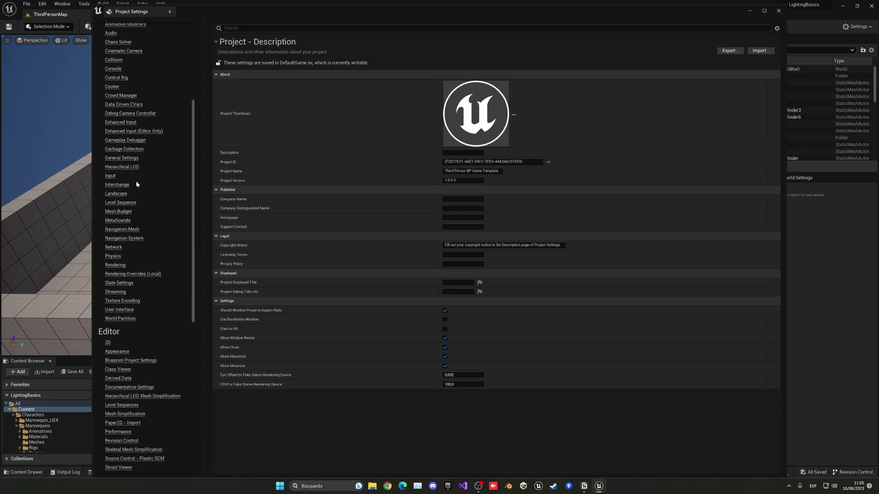
pyautogui.click(114, 265)
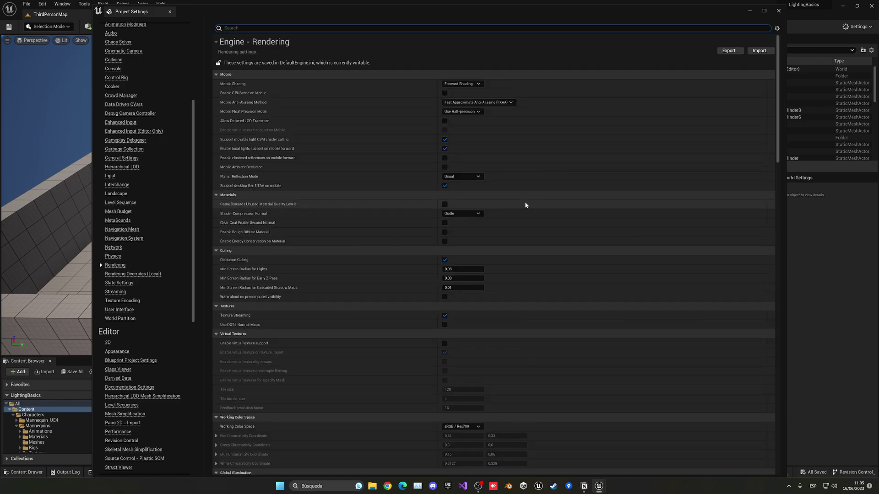
pyautogui.scroll(-3, 525, 205)
pyautogui.scroll(-5, 525, 205)
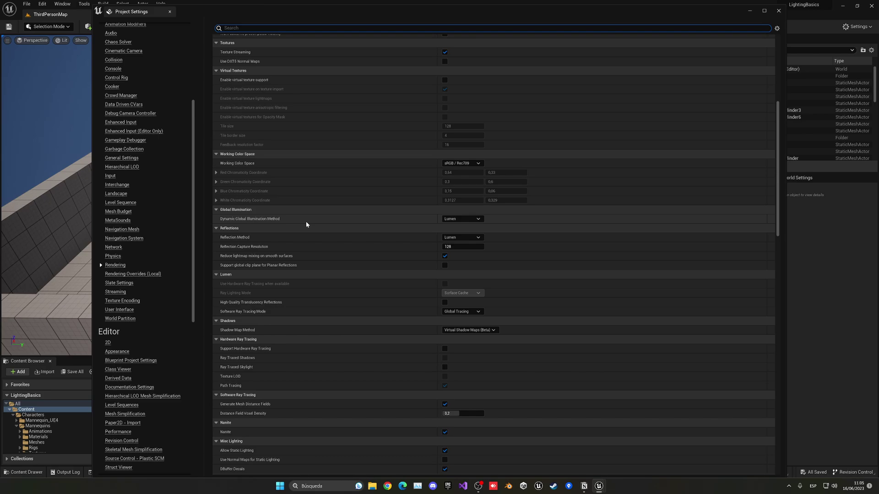
pyautogui.click(476, 219)
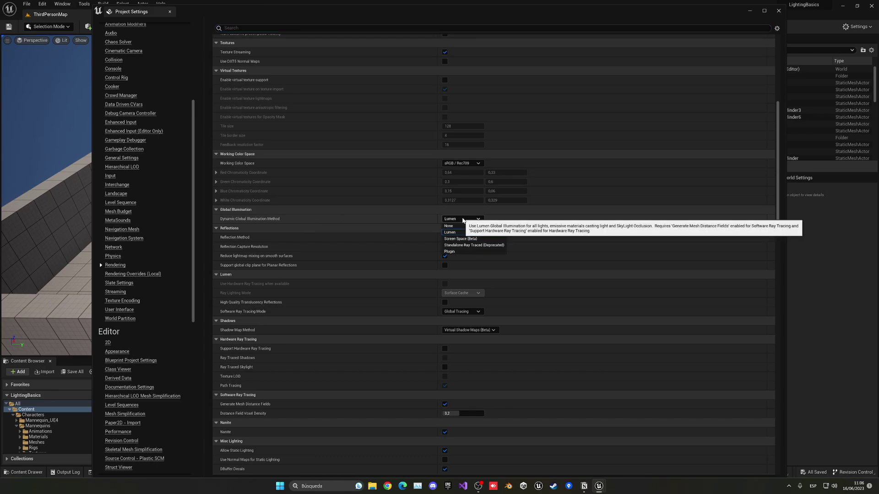
pyautogui.click(489, 217)
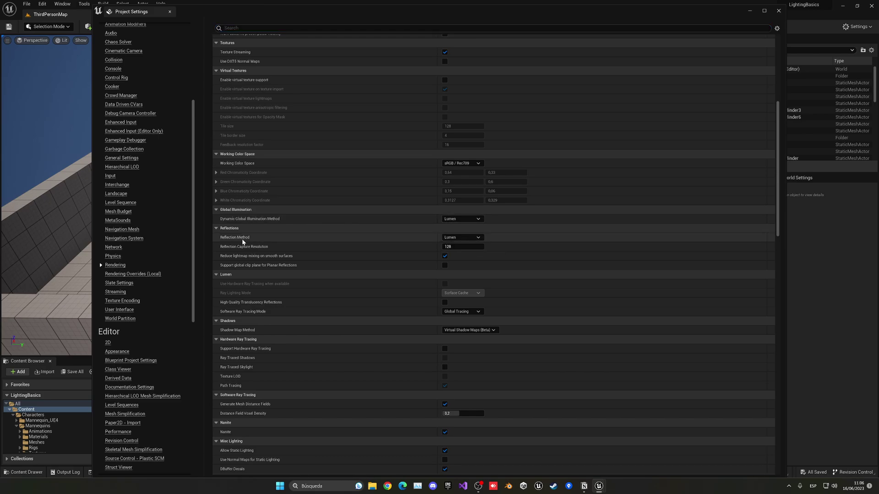
pyautogui.click(476, 237)
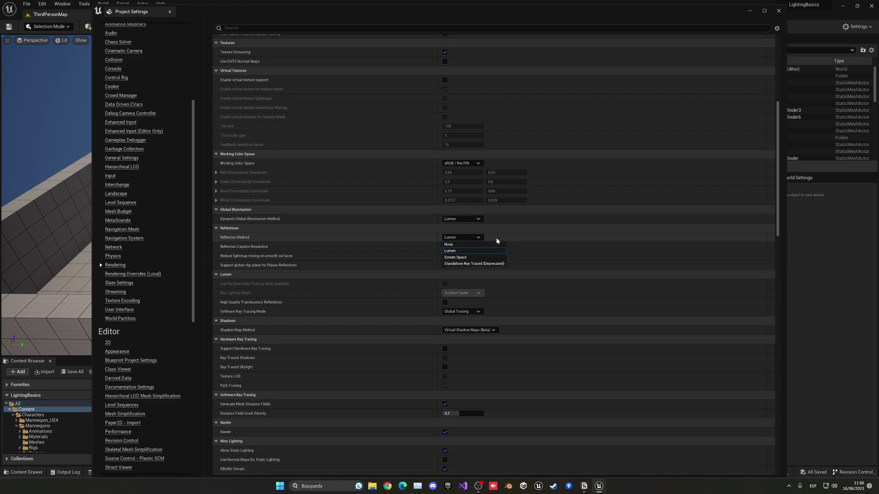
pyautogui.click(497, 241)
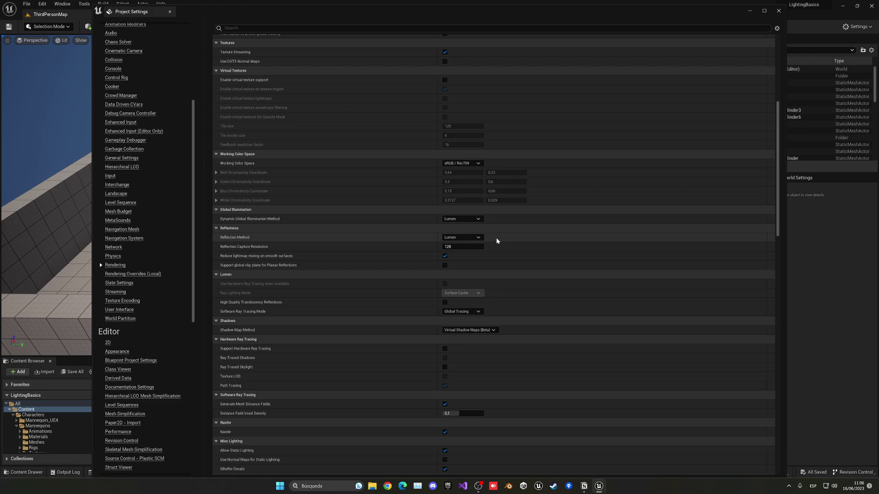
pyautogui.scroll(-5, 496, 242)
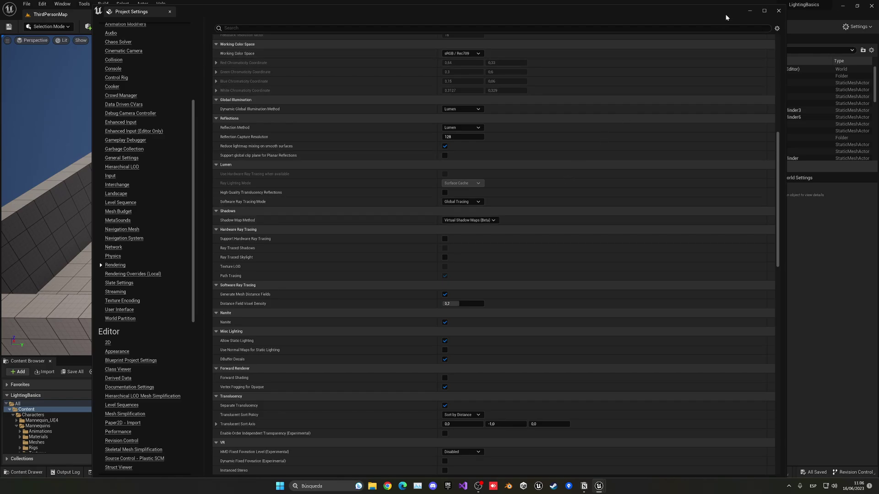
pyautogui.click(777, 11)
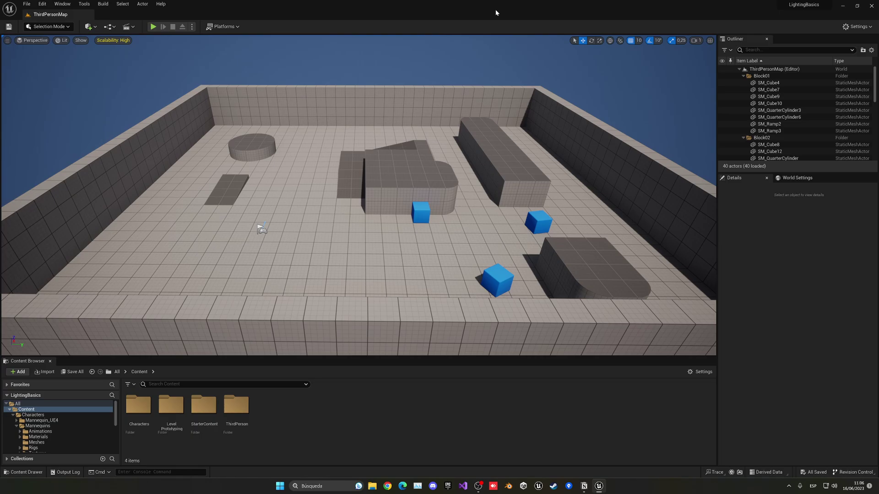
# Create a new level from the Basic template
pyautogui.click(26, 4)
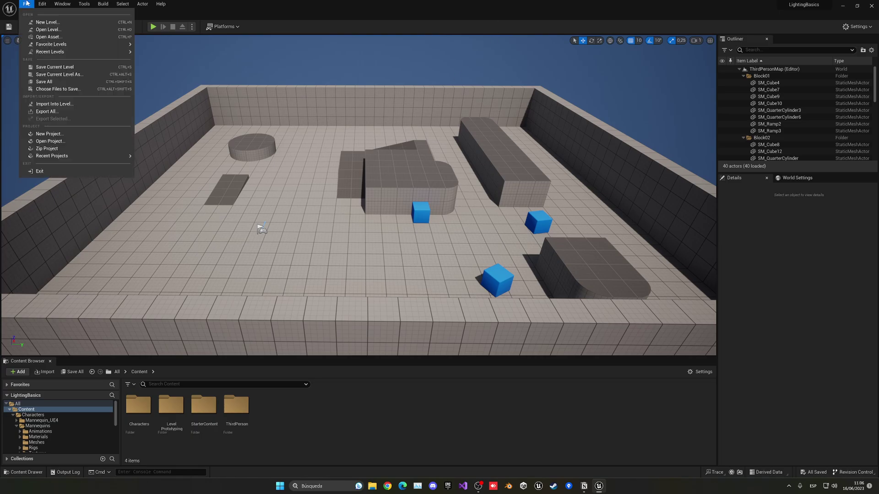
pyautogui.click(42, 21)
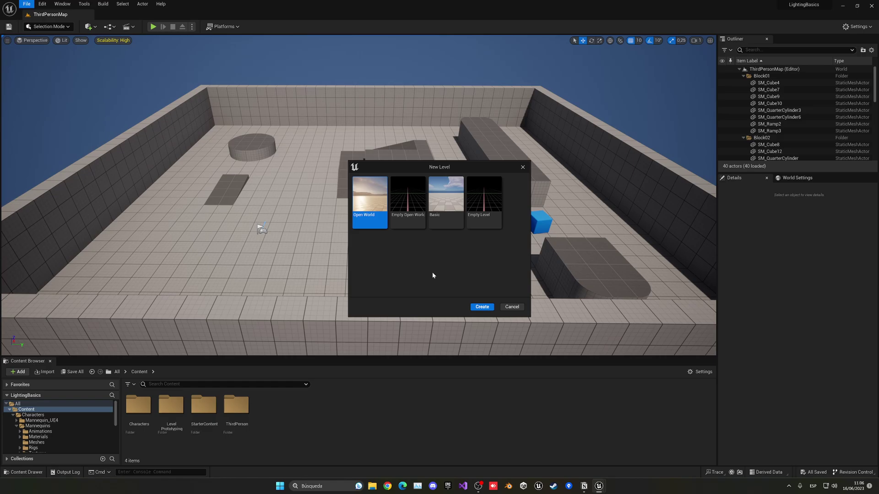
pyautogui.click(445, 202)
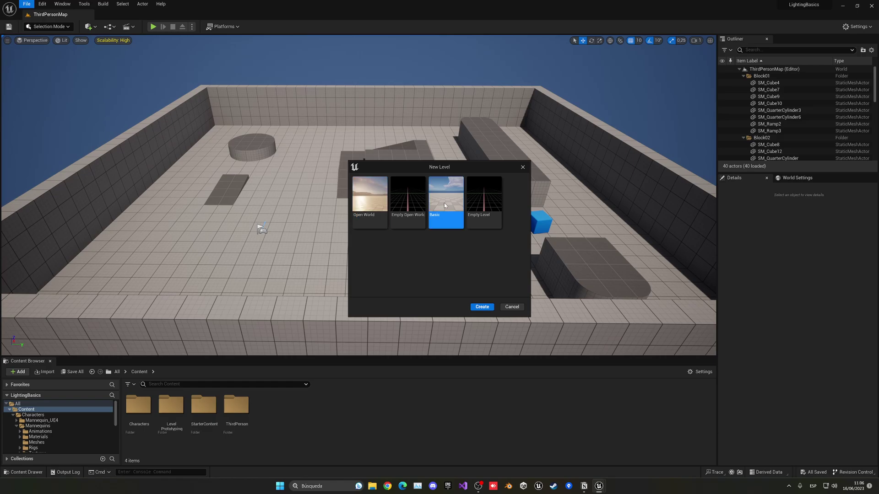
pyautogui.click(481, 306)
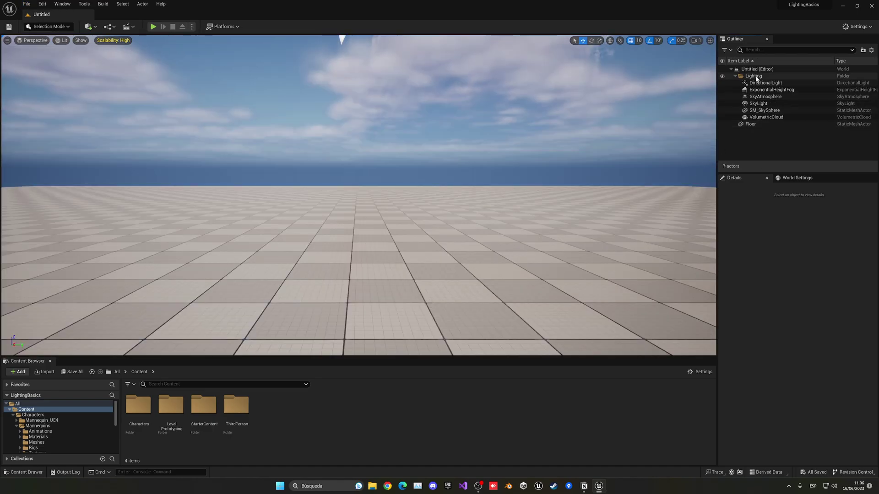
# Delete the six sky and lighting actors so only the dark Floor remains
pyautogui.keyDown('shift'); pyautogui.click(766, 117); pyautogui.keyUp('shift')
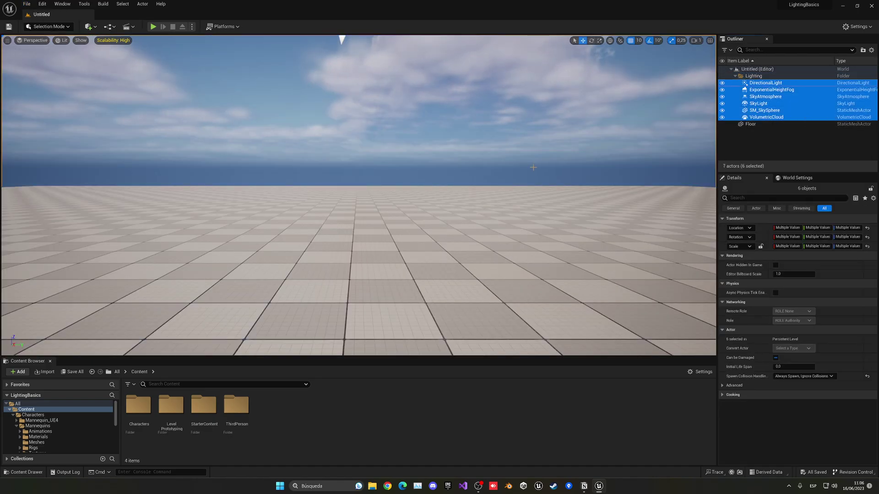
pyautogui.press('Delete')
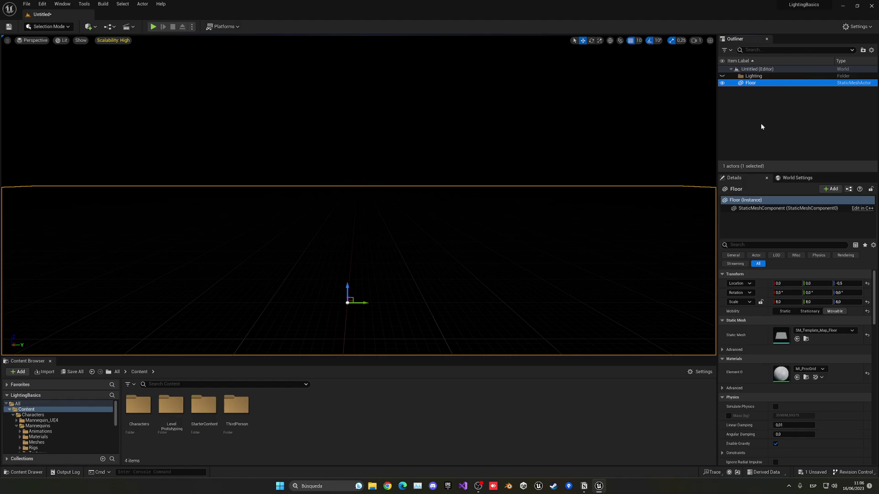
pyautogui.click(758, 90)
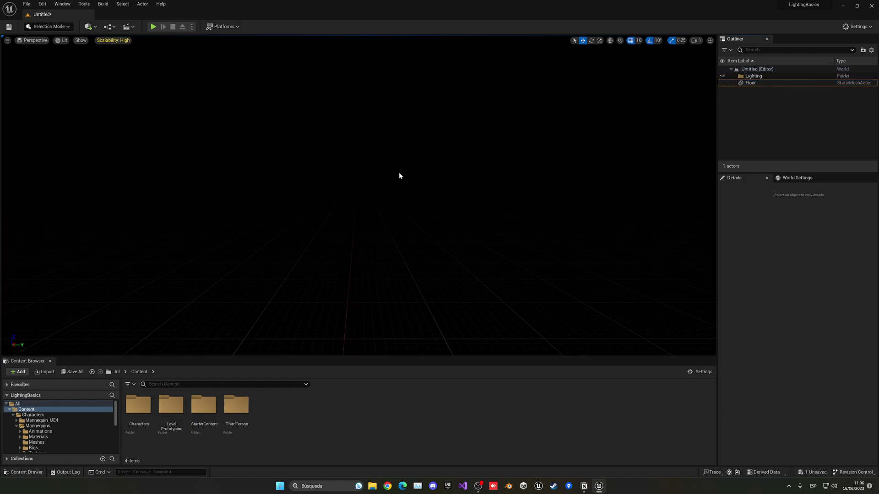
pyautogui.moveTo(404, 176); pyautogui.dragTo(437, 216, button='right')
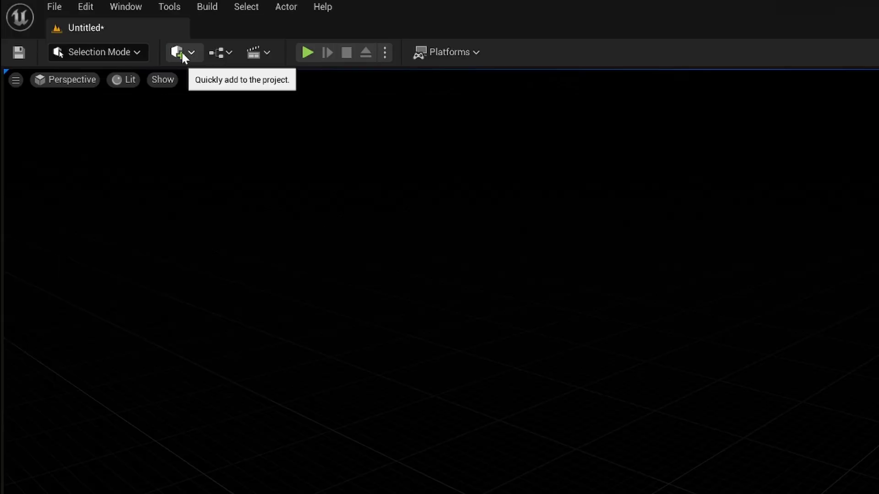
# Place a Directional Light from Quick Add and raise it to a height of 300
pyautogui.click(181, 52)
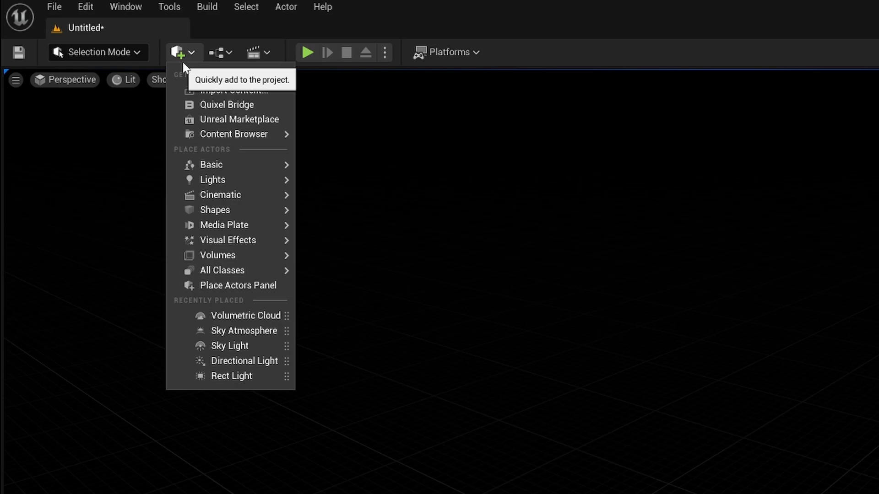
pyautogui.moveTo(202, 185)
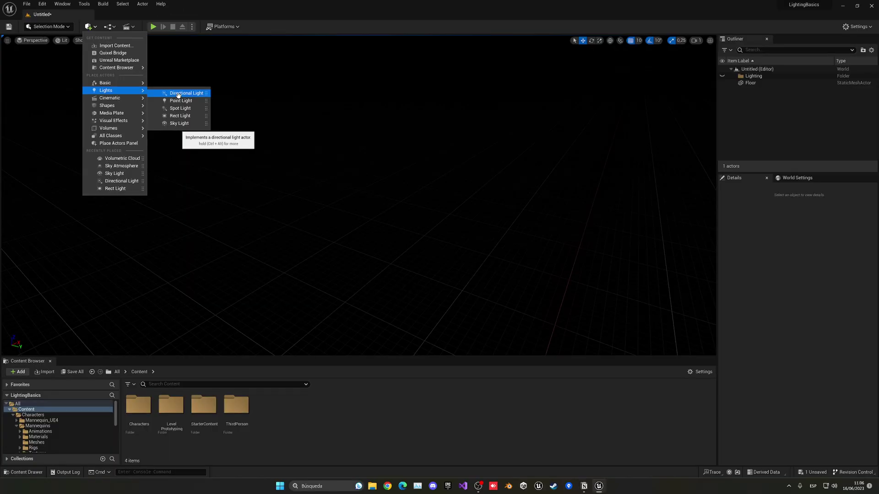
pyautogui.moveTo(178, 94); pyautogui.dragTo(372, 156)
pyautogui.moveTo(371, 157); pyautogui.dragTo(362, 137, button='right')
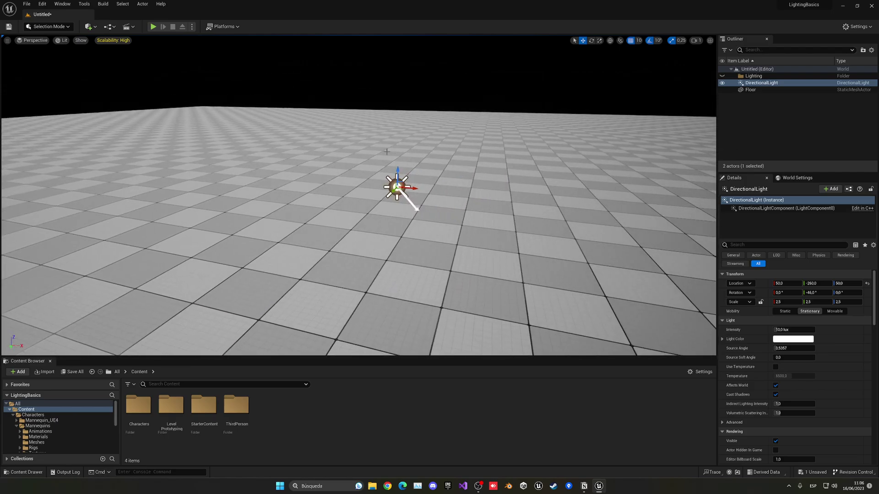
pyautogui.moveTo(399, 176); pyautogui.dragTo(401, 55)
pyautogui.moveTo(401, 55); pyautogui.dragTo(401, 55, button='right')
pyautogui.moveTo(433, 120); pyautogui.dragTo(433, 120, button='right')
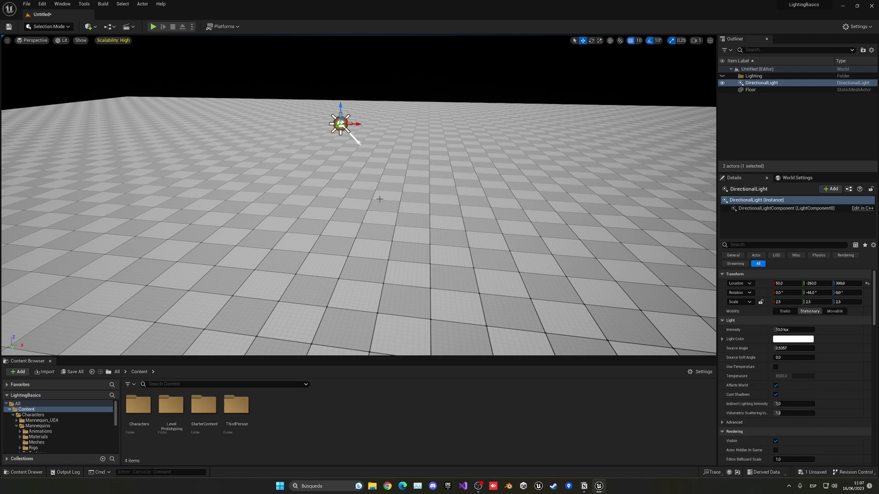
# Place the SKM_Manny_Simple mannequin from Characters > Mannequins > Meshes onto the floor
pyautogui.doubleClick(138, 405)
pyautogui.doubleClick(164, 410)
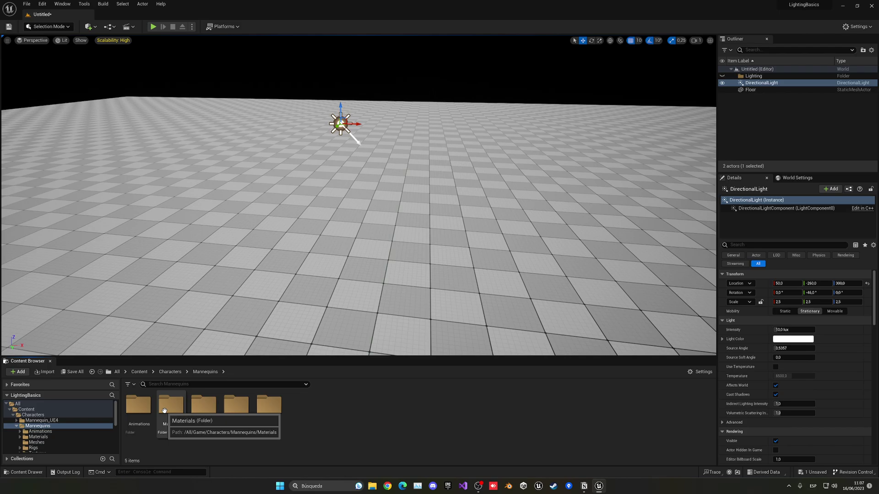
pyautogui.click(181, 430)
pyautogui.click(193, 427)
pyautogui.doubleClick(193, 427)
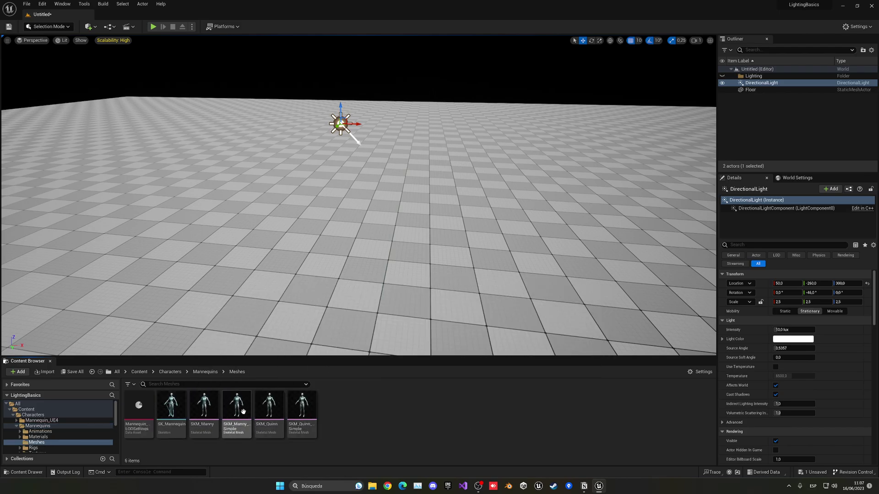
pyautogui.moveTo(236, 407); pyautogui.dragTo(419, 174)
pyautogui.moveTo(419, 175); pyautogui.dragTo(426, 170, button='right')
pyautogui.scroll(3, 283, 113)
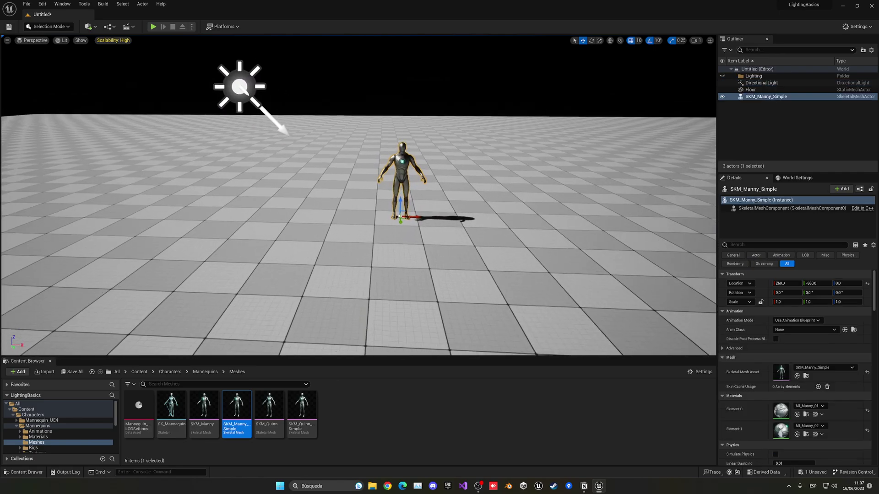
# Rotate the directional light to pitch down about -76°, shortening the mannequin's shadow
pyautogui.click(281, 114)
pyautogui.moveTo(284, 114); pyautogui.dragTo(295, 132, button='right')
pyautogui.scroll(-2, 296, 133)
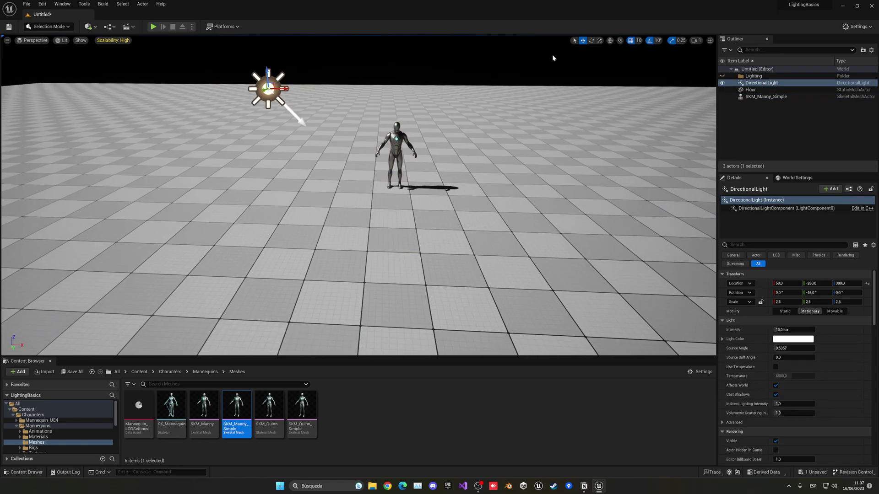
pyautogui.click(591, 40)
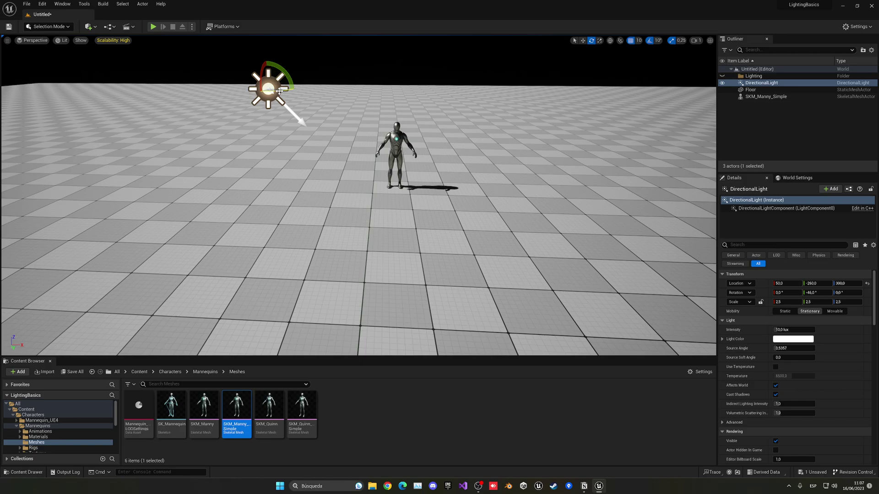
pyautogui.moveTo(293, 90)
pyautogui.mouseDown()
pyautogui.moveTo(232, 90)
pyautogui.moveTo(293, 91)
pyautogui.moveTo(246, 94)
pyautogui.moveTo(287, 76)
pyautogui.mouseUp()
pyautogui.moveTo(287, 77); pyautogui.dragTo(365, 145, button='right')
pyautogui.moveTo(350, 154); pyautogui.dragTo(341, 185)
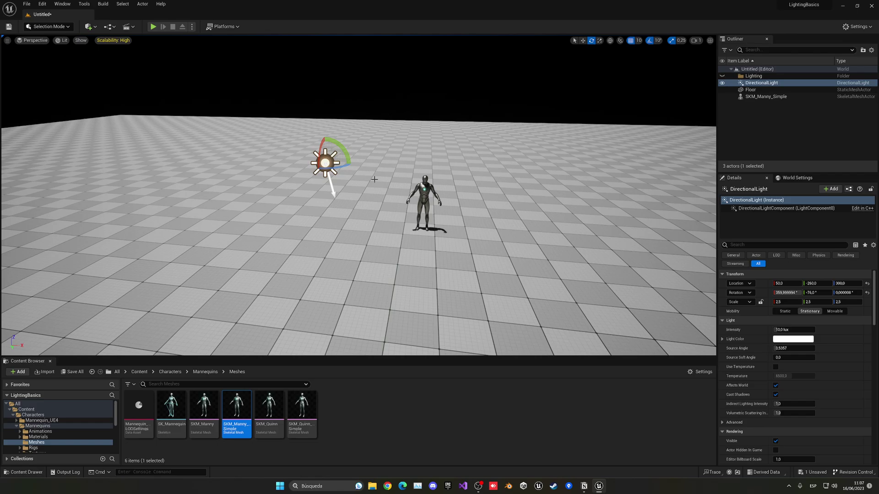
pyautogui.press('w')
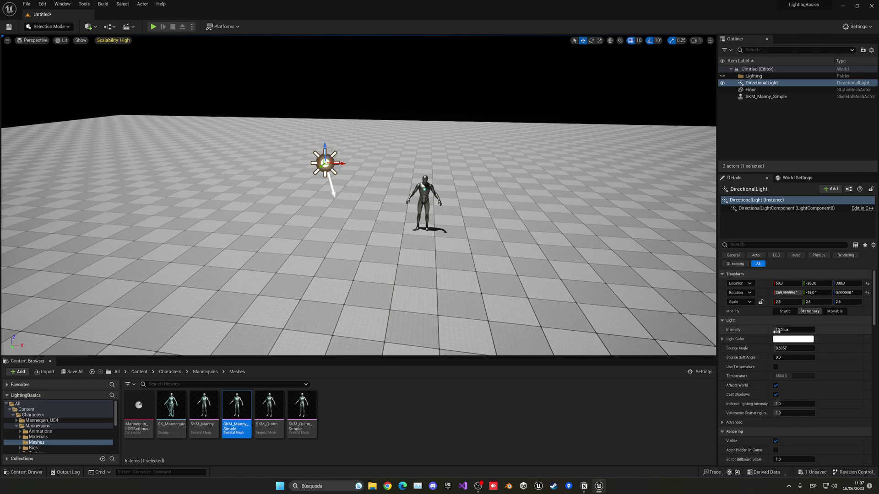
pyautogui.moveTo(777, 330)
pyautogui.mouseDown()
pyautogui.moveTo(806, 330)
pyautogui.moveTo(778, 331)
pyautogui.mouseUp()
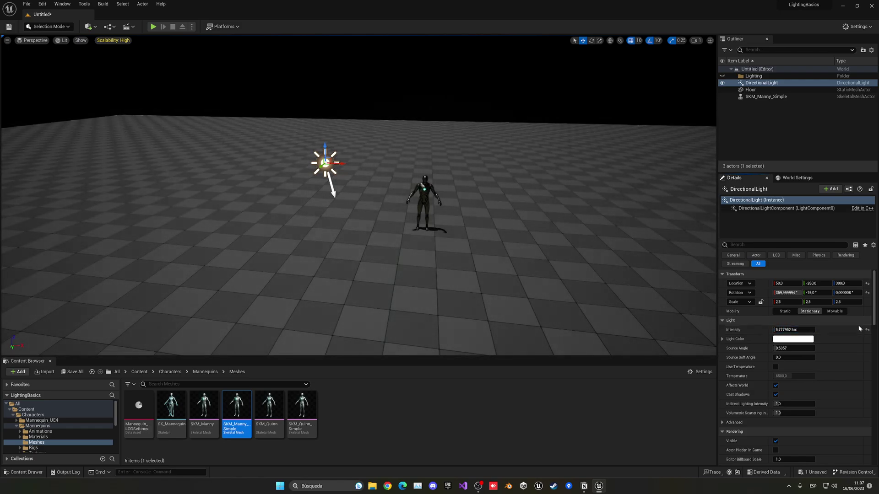
pyautogui.click(866, 330)
pyautogui.click(792, 340)
pyautogui.click(662, 343)
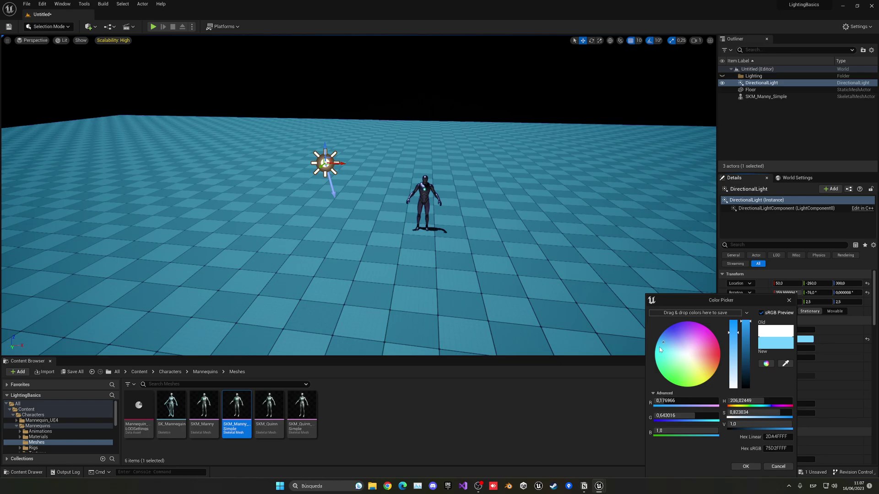
pyautogui.moveTo(659, 347); pyautogui.dragTo(658, 354)
pyautogui.hotkey('ctrl', 'z')
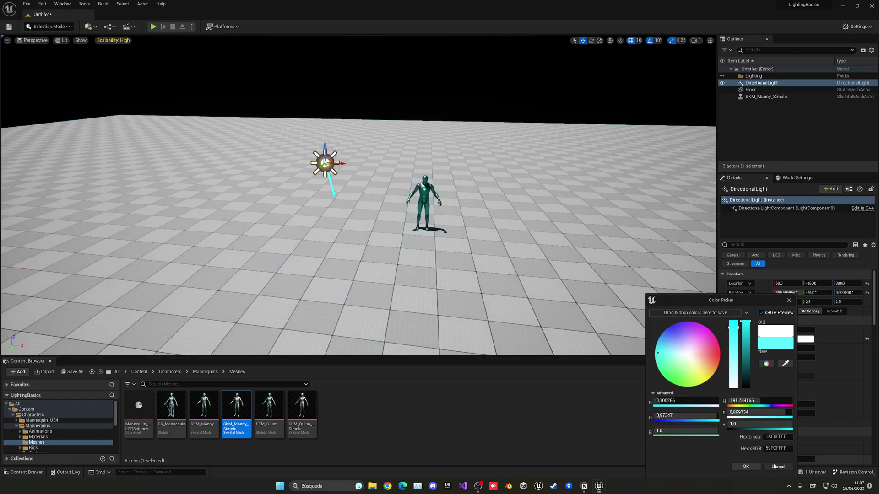
pyautogui.click(775, 367)
pyautogui.moveTo(781, 375)
pyautogui.mouseDown()
pyautogui.moveTo(824, 376)
pyautogui.moveTo(776, 371)
pyautogui.mouseUp()
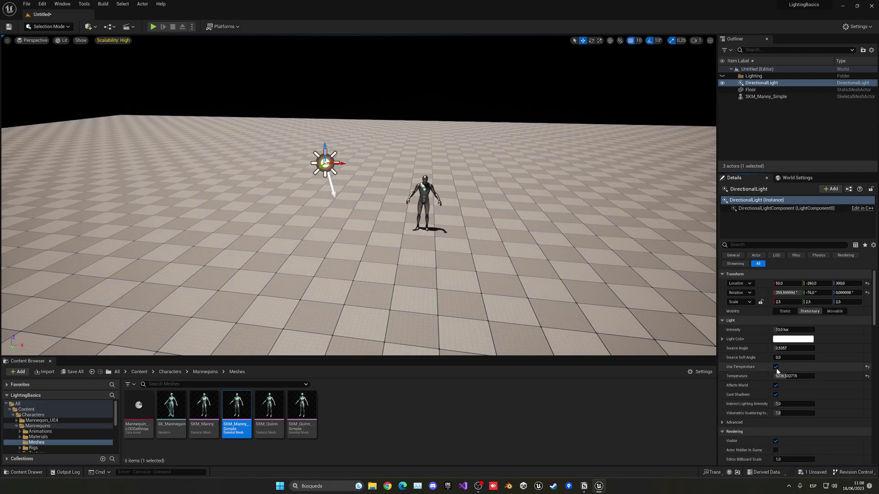
pyautogui.click(775, 367)
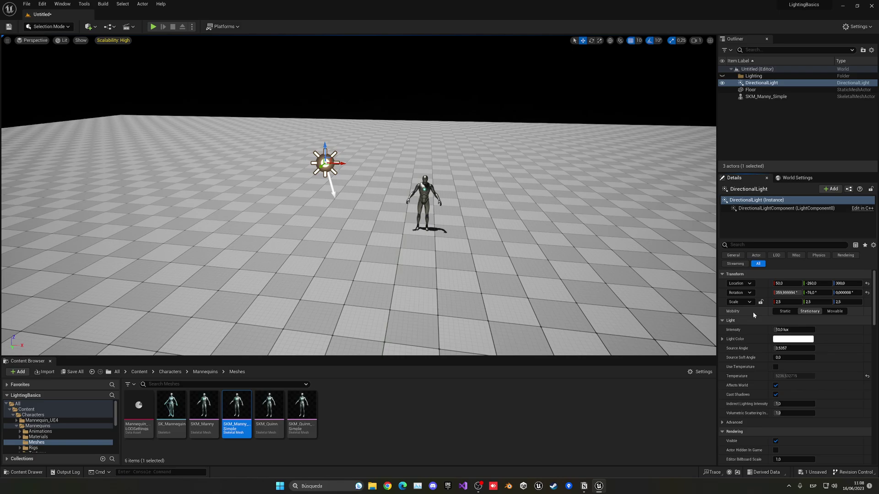
pyautogui.click(783, 312)
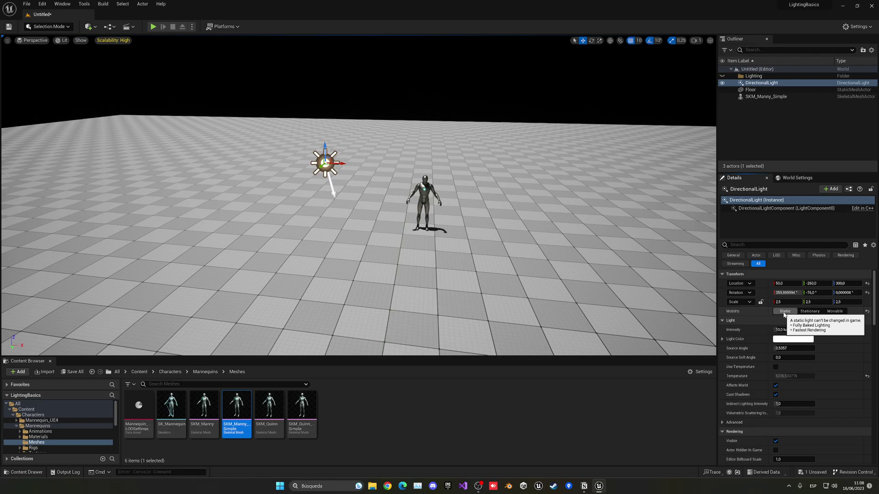
pyautogui.click(809, 312)
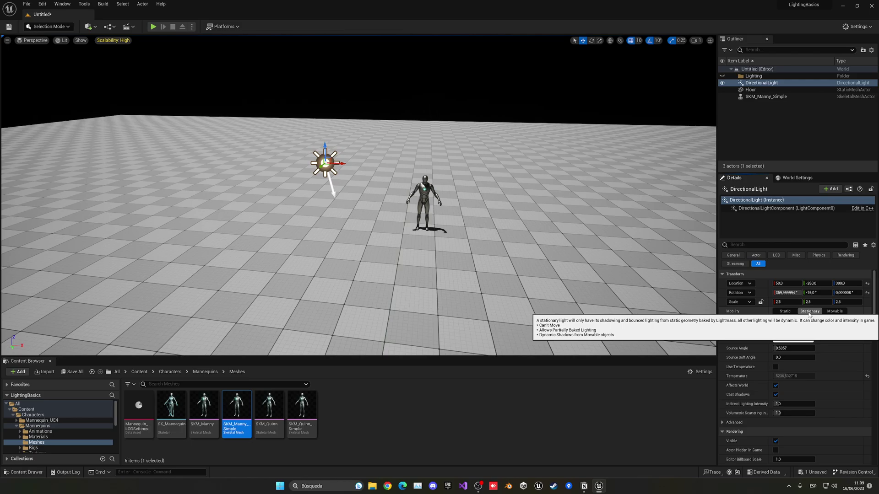
# Set the directional light's Mobility to Movable and reselect DirectionalLight in the Outliner
pyautogui.click(838, 312)
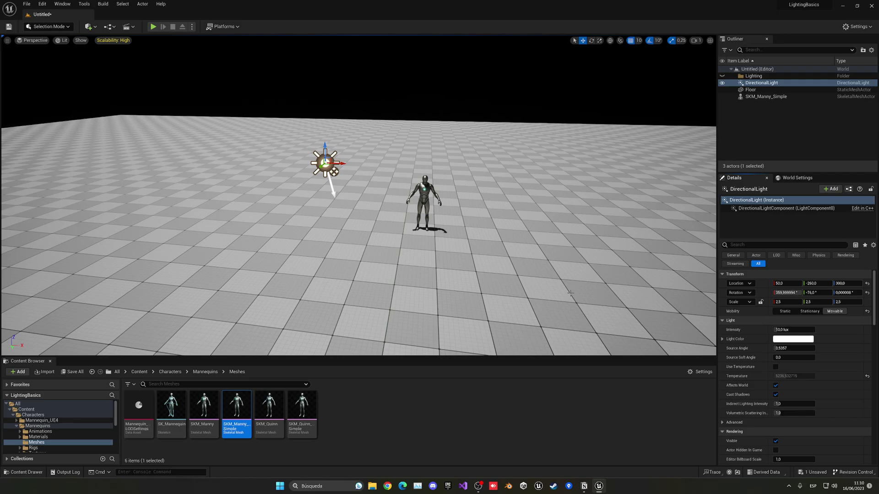
pyautogui.click(762, 84)
# Delete the directional light and drag a Point Light into the level
pyautogui.press('Delete')
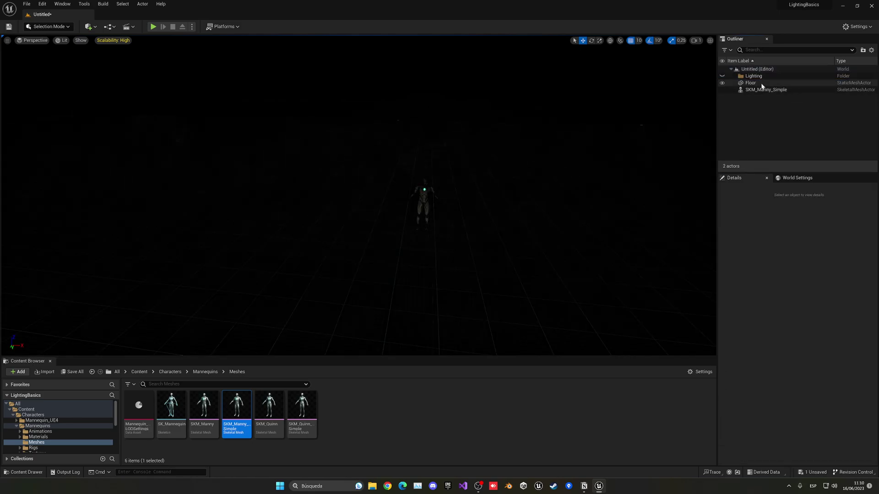
pyautogui.click(89, 28)
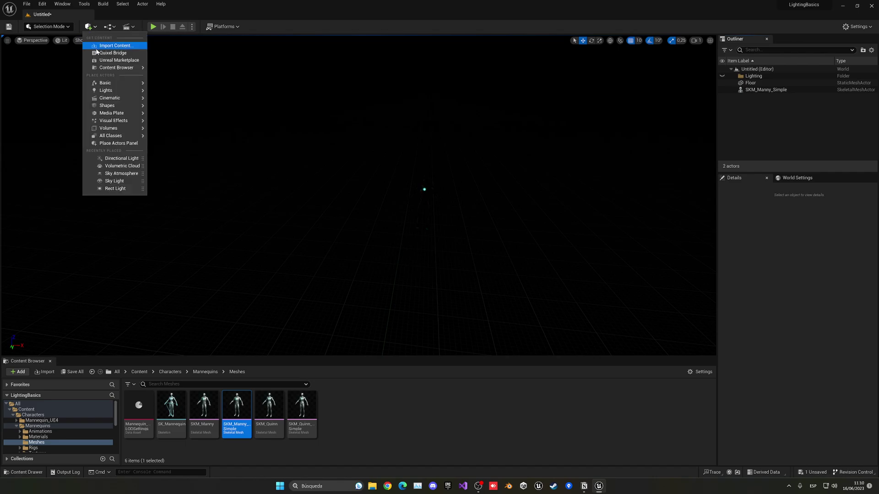
pyautogui.moveTo(117, 91)
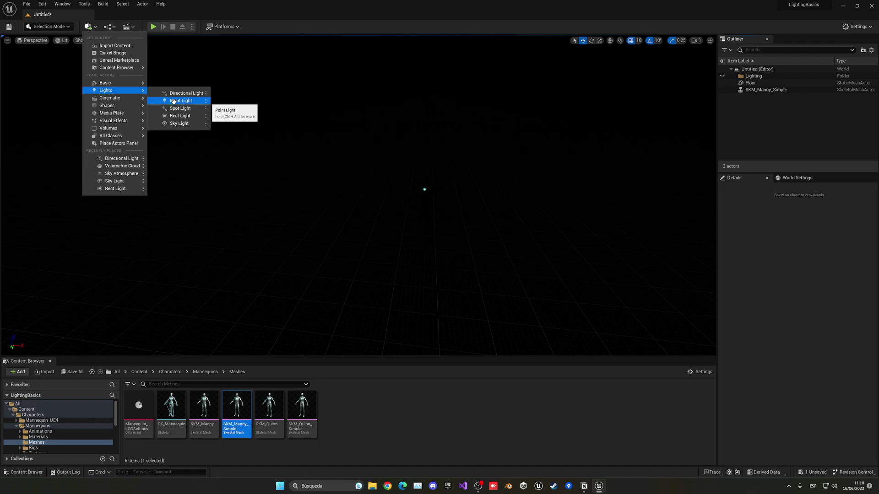
pyautogui.moveTo(189, 101); pyautogui.dragTo(338, 227)
# Raise the point light, increase its intensity and attenuation radius, keep it white, and make it Movable
pyautogui.moveTo(344, 188); pyautogui.dragTo(339, 119)
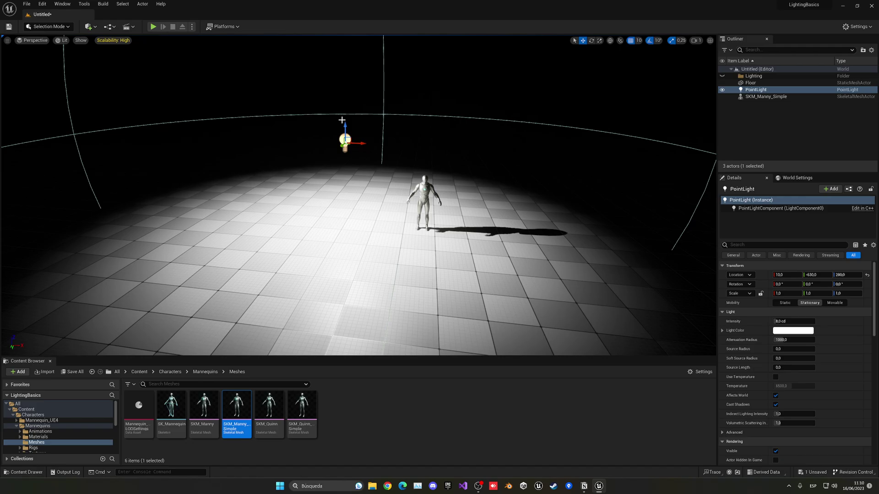
pyautogui.moveTo(784, 321); pyautogui.dragTo(806, 321)
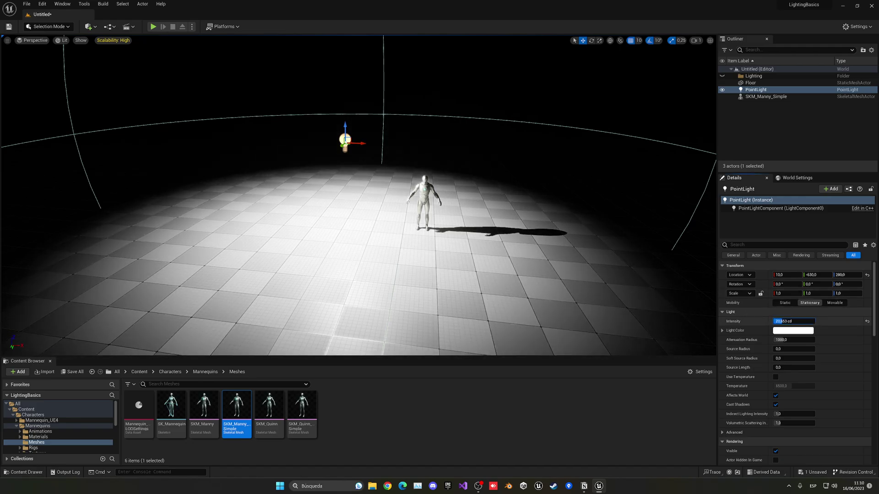
pyautogui.click(788, 330)
pyautogui.click(674, 332)
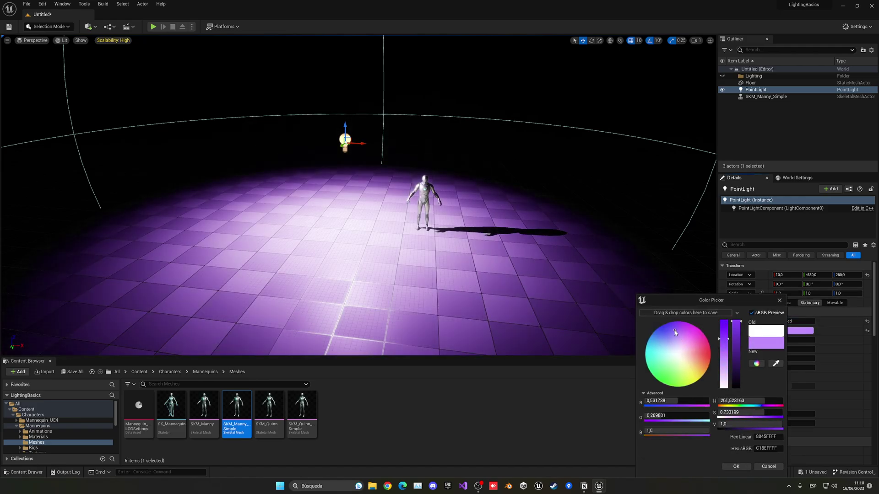
pyautogui.click(768, 466)
pyautogui.moveTo(786, 340); pyautogui.dragTo(804, 349)
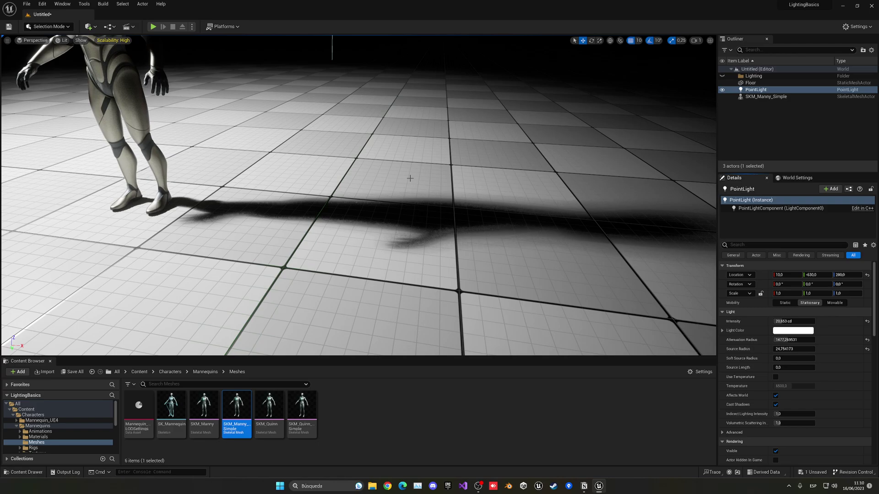
pyautogui.scroll(-10, 424, 202)
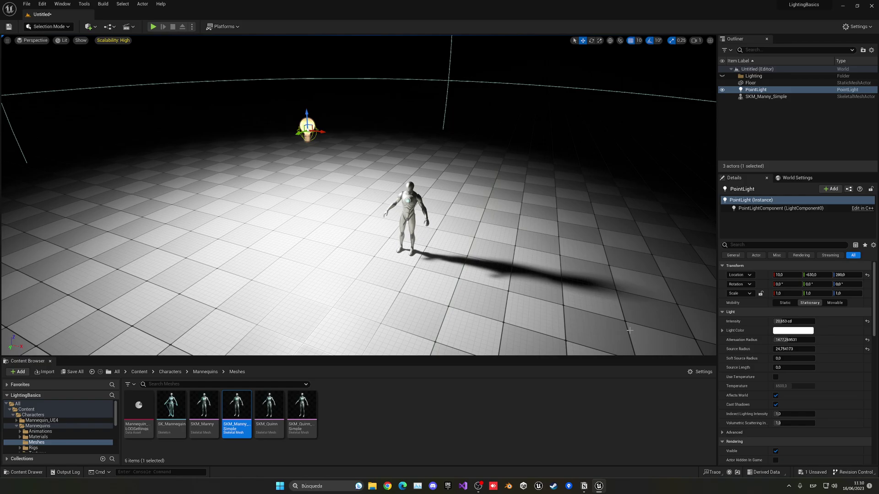
pyautogui.click(834, 303)
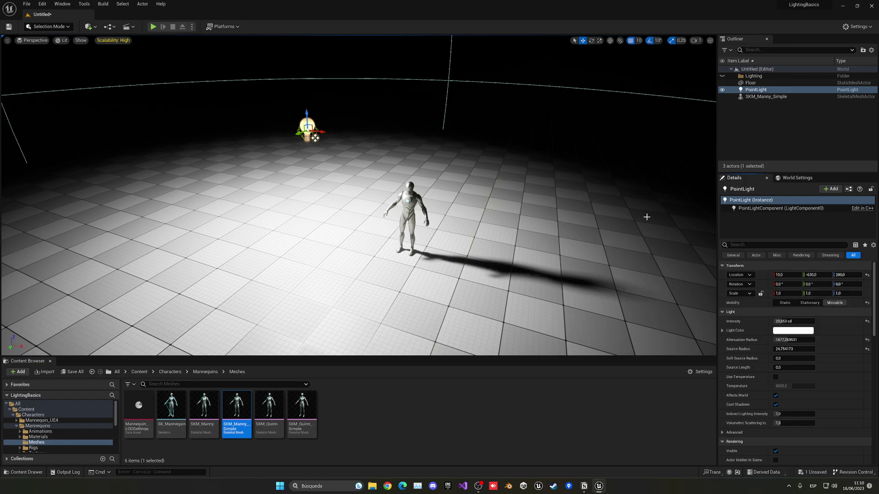
# Select the PointLight in the Outliner, abandoning a rename attempt
pyautogui.click(750, 90)
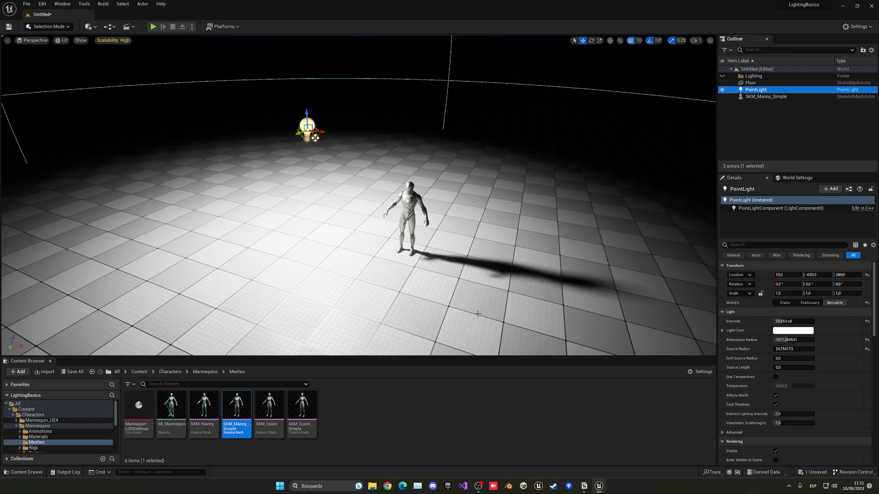
pyautogui.press('F2')
pyautogui.press('BackSpace')
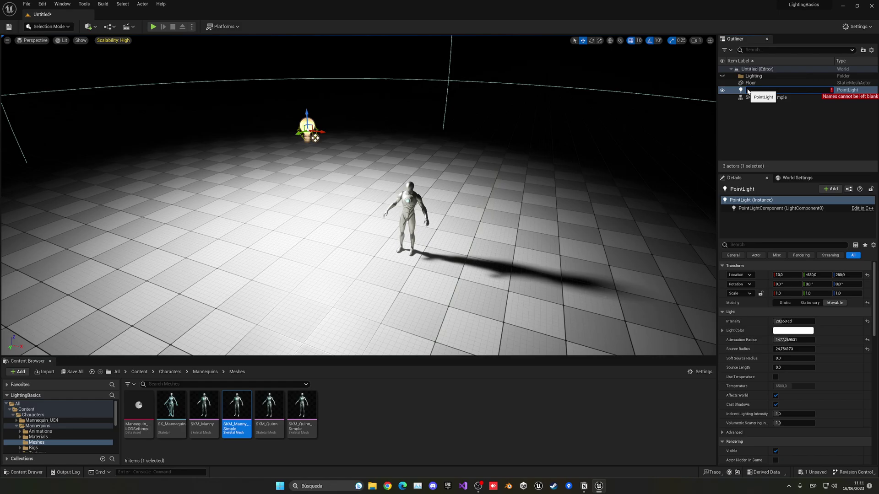
pyautogui.press('Escape')
pyautogui.click(763, 90)
# Replace the point light with a Spot Light placed above the mannequin
pyautogui.press('Delete')
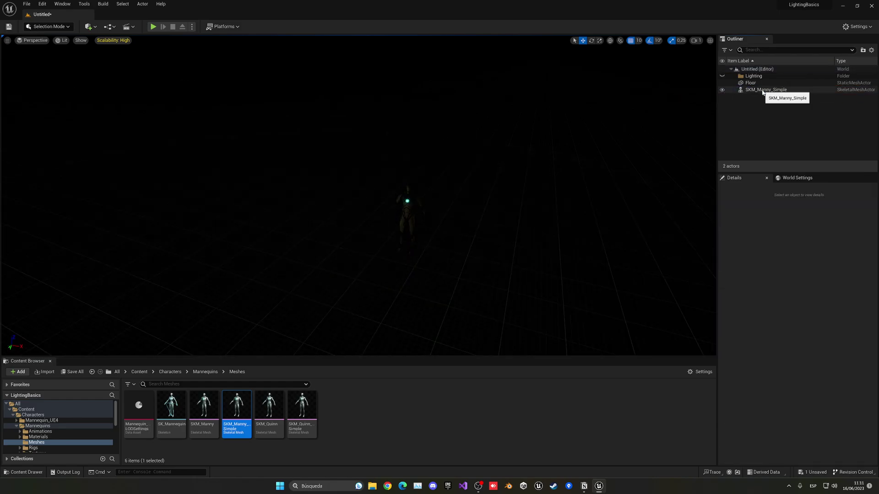
pyautogui.click(89, 27)
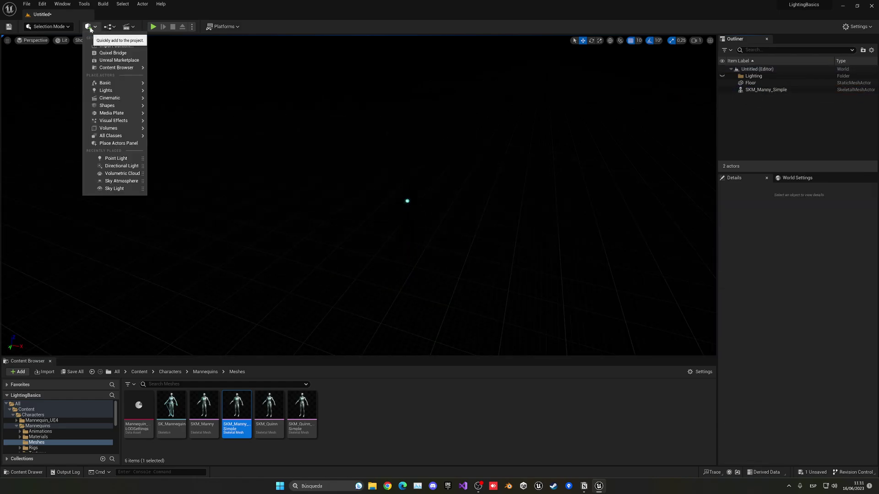
pyautogui.moveTo(104, 91)
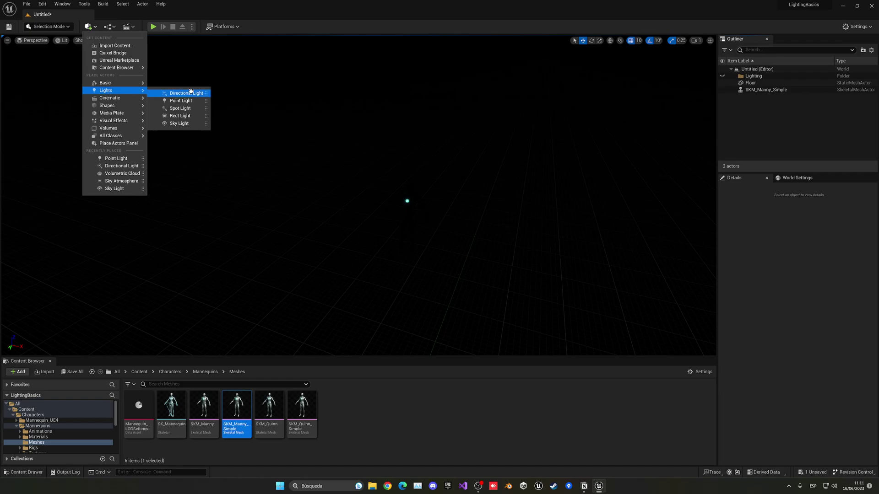
pyautogui.moveTo(169, 109); pyautogui.dragTo(354, 131)
pyautogui.press('e')
pyautogui.press('w')
pyautogui.press('e')
pyautogui.press('w')
pyautogui.moveTo(354, 130)
pyautogui.mouseDown(button='right')
pyautogui.moveTo(339, 137)
pyautogui.moveTo(362, 133)
pyautogui.moveTo(352, 142)
pyautogui.mouseUp(button='right')
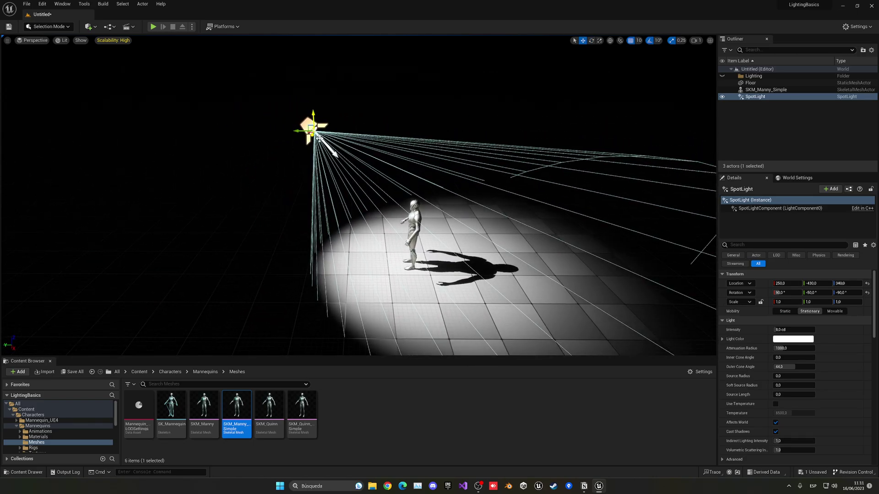
pyautogui.moveTo(403, 225); pyautogui.dragTo(421, 227, button='right')
# Brighten the spot light and set its outer cone to 80, then narrow it to about 17.2°
pyautogui.moveTo(777, 329); pyautogui.dragTo(794, 357)
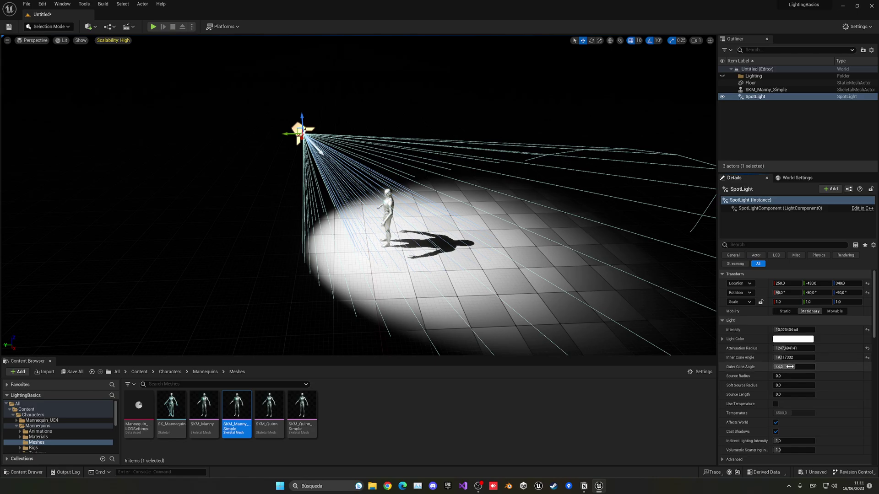
pyautogui.moveTo(788, 366); pyautogui.dragTo(765, 366)
pyautogui.write('80')
pyautogui.press('Return')
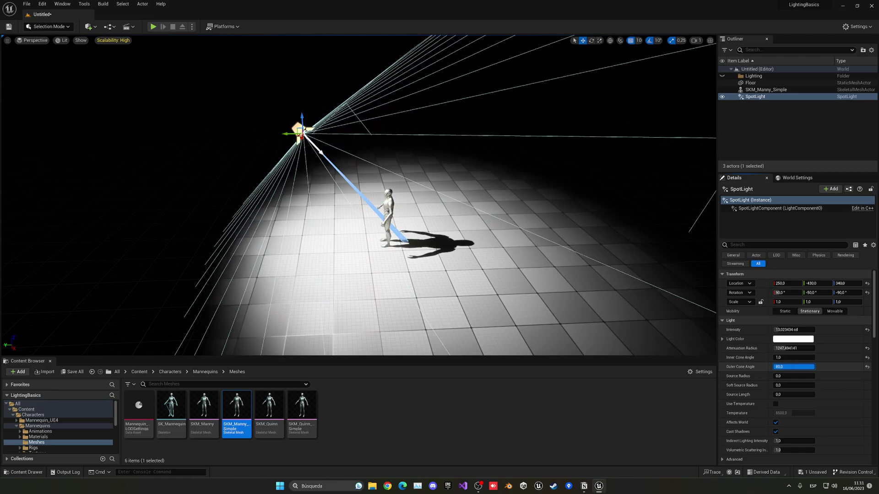
pyautogui.moveTo(799, 366); pyautogui.dragTo(777, 366)
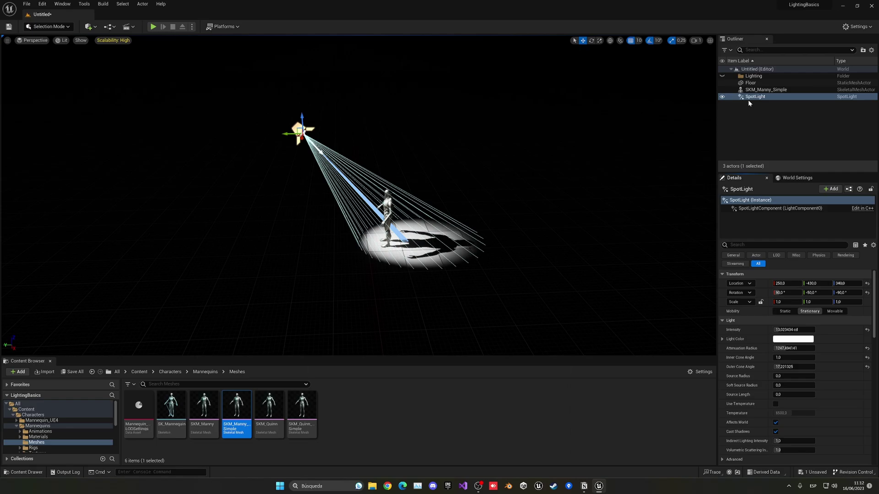
# Replace the spot light with a Rect Light turned to face the mannequin
pyautogui.click(298, 130)
pyautogui.press('Delete')
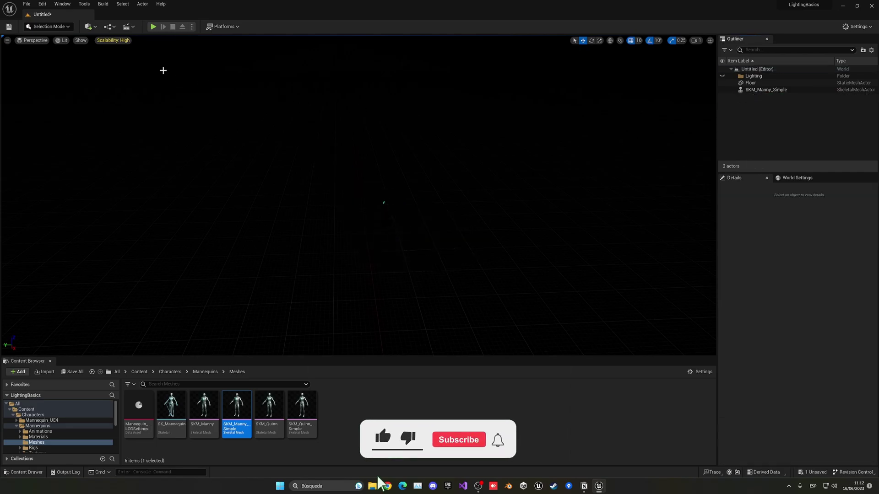
pyautogui.click(89, 26)
pyautogui.moveTo(112, 93)
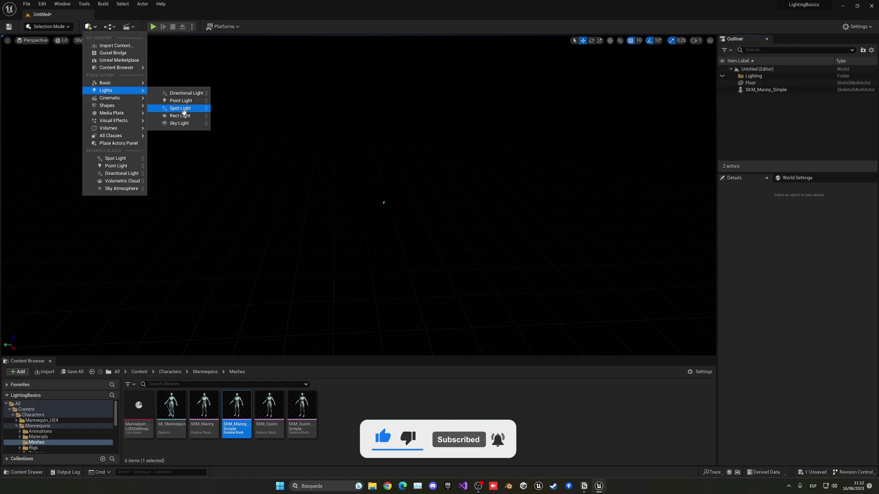
pyautogui.moveTo(183, 112); pyautogui.dragTo(287, 224)
pyautogui.press('e')
pyautogui.press('w')
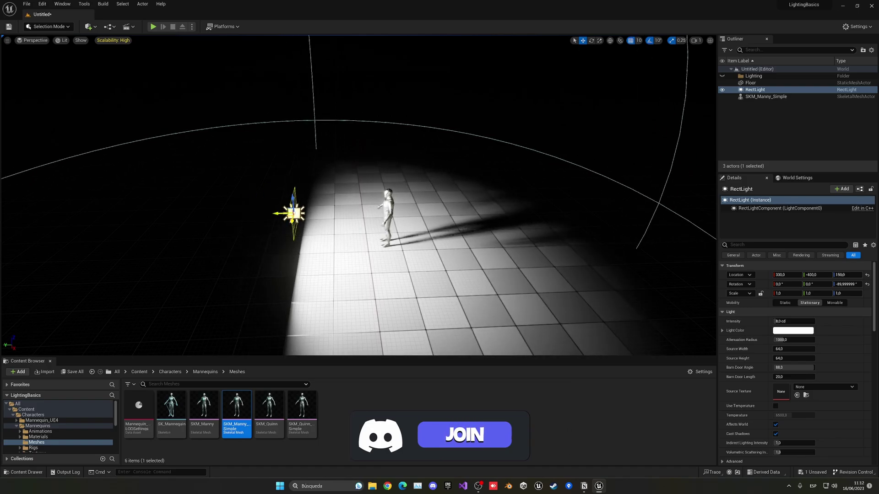
pyautogui.press('f')
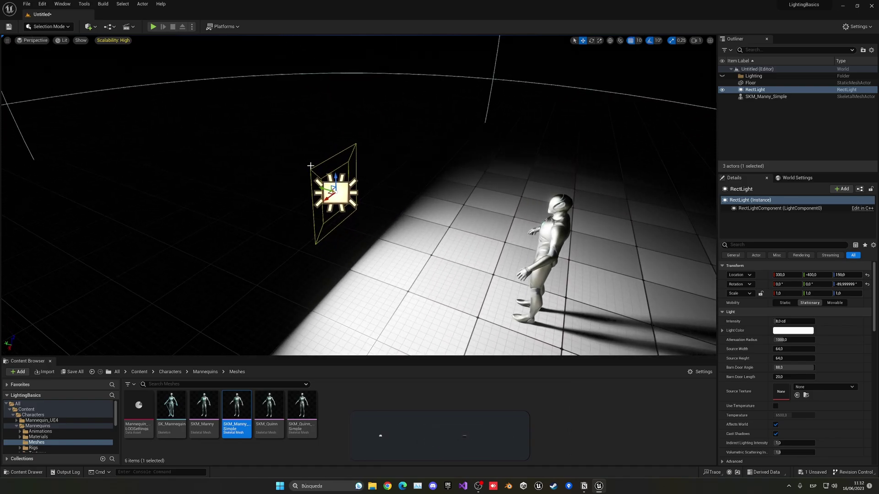
pyautogui.moveTo(354, 219)
pyautogui.mouseDown()
pyautogui.moveTo(366, 243)
pyautogui.moveTo(354, 219)
pyautogui.mouseUp()
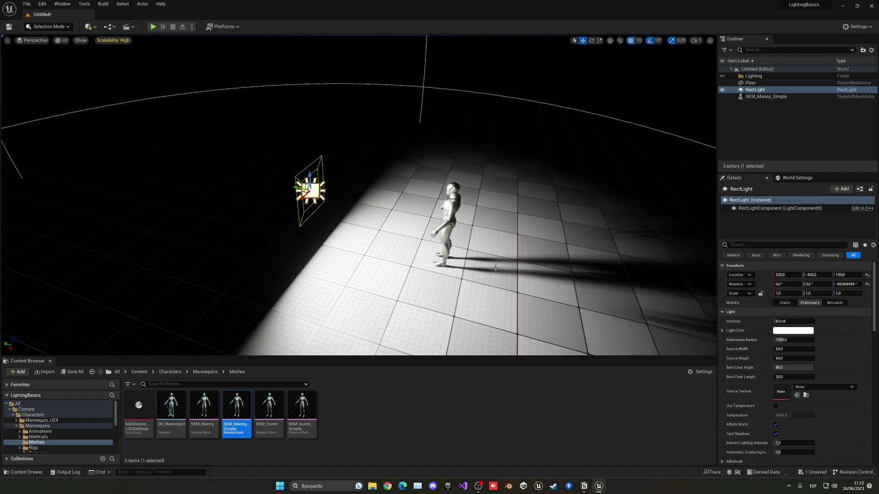
pyautogui.moveTo(403, 100); pyautogui.dragTo(404, 73, button='right')
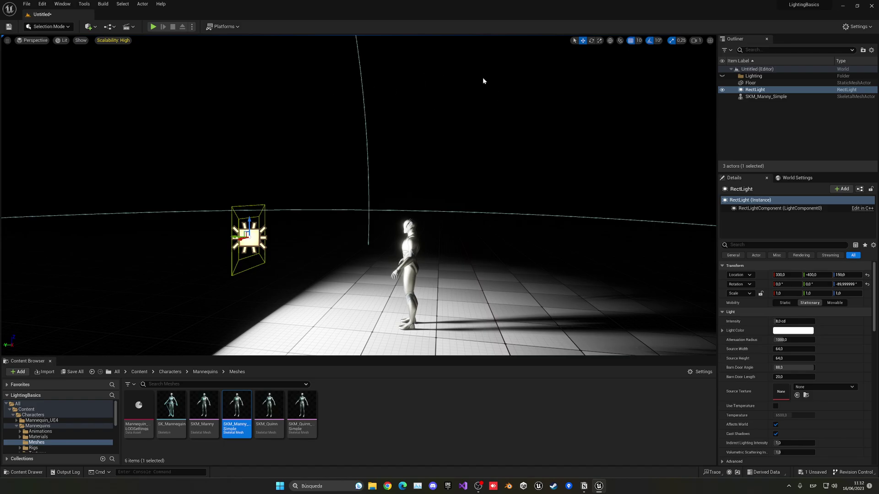
pyautogui.moveTo(361, 121); pyautogui.dragTo(423, 231, button='right')
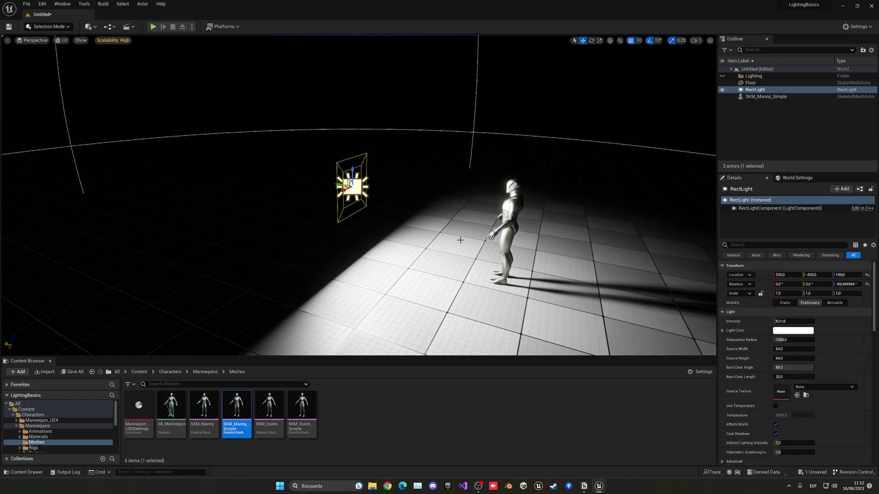
# Set the rect light to about 5.9 cd, source about 508×230, attenuation radius about 1153
pyautogui.moveTo(778, 321); pyautogui.dragTo(797, 321)
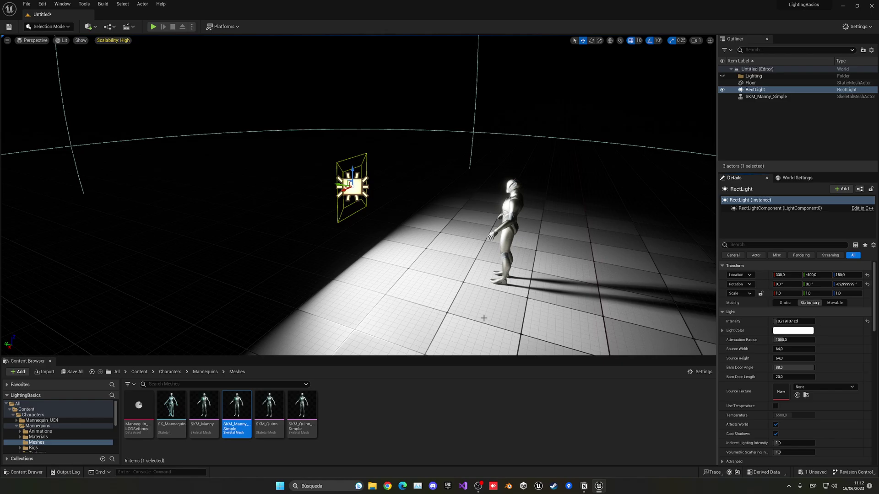
pyautogui.moveTo(779, 350)
pyautogui.mouseDown()
pyautogui.moveTo(810, 359)
pyautogui.moveTo(781, 350)
pyautogui.moveTo(801, 350)
pyautogui.moveTo(793, 350)
pyautogui.mouseUp()
pyautogui.scroll(-2, 737, 372)
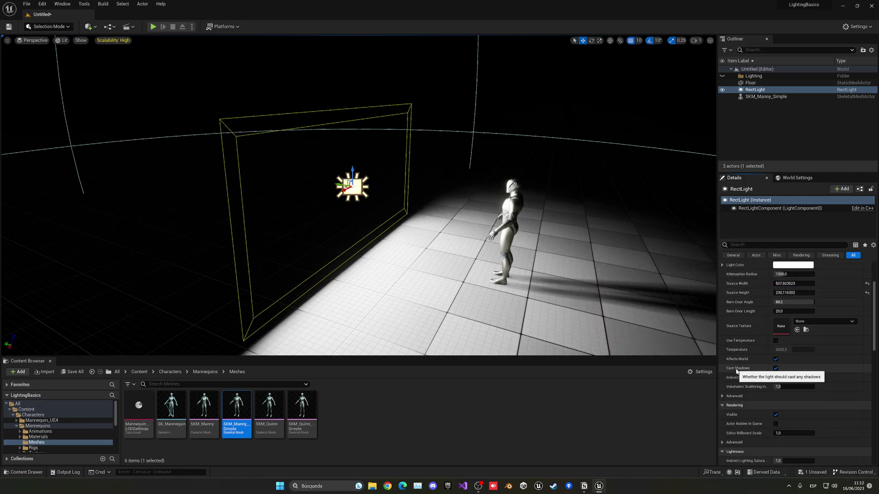
pyautogui.scroll(2, 737, 372)
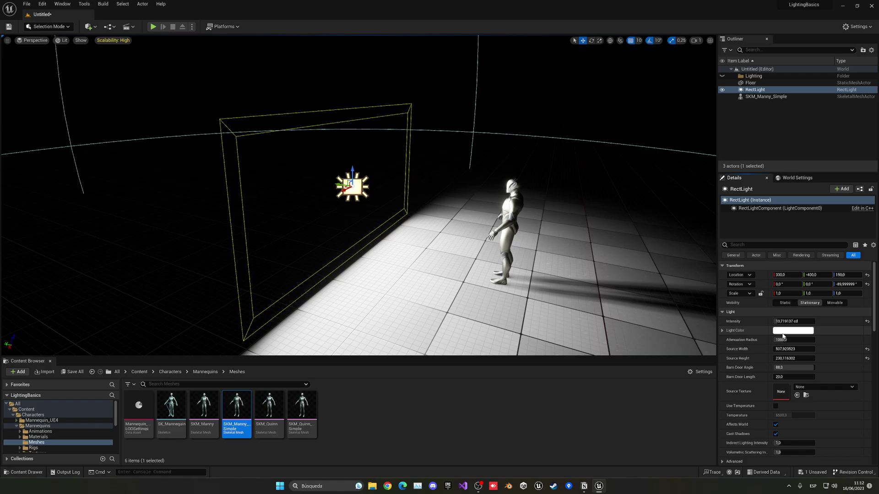
pyautogui.moveTo(784, 340); pyautogui.dragTo(805, 340)
# Replace the rect light with a Sky Light and a Directional Light
pyautogui.press('Delete')
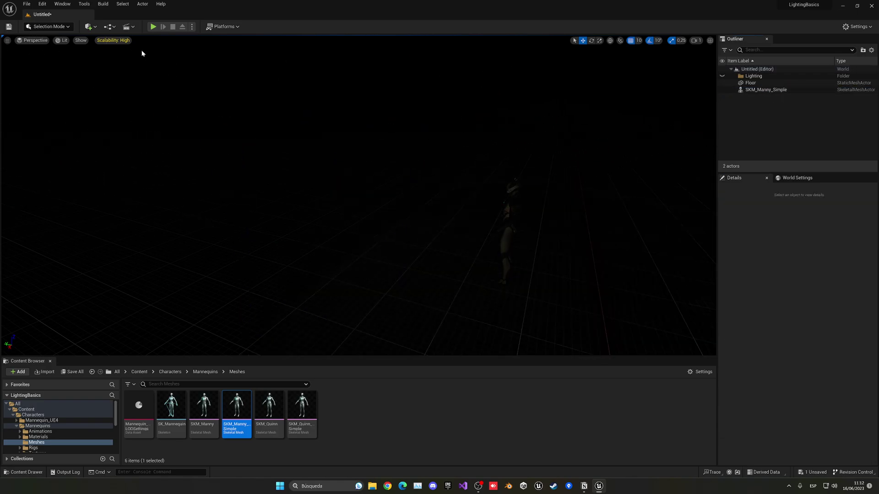
pyautogui.click(90, 27)
pyautogui.moveTo(101, 94)
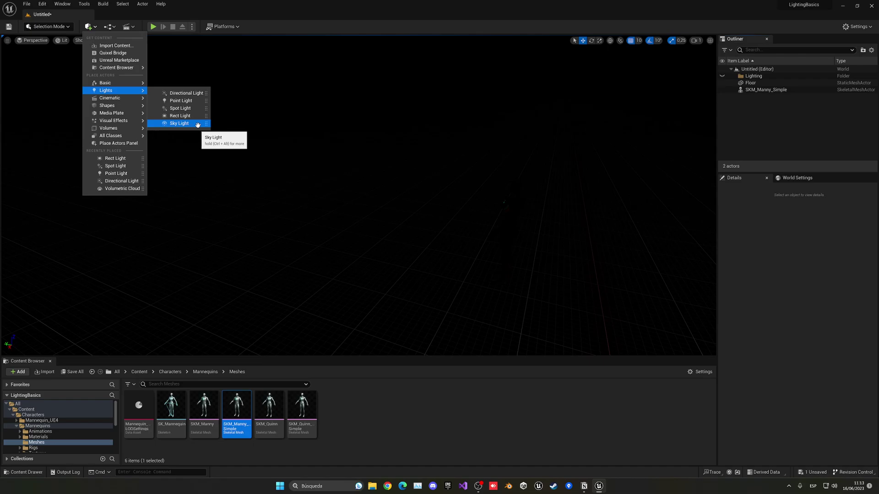
pyautogui.moveTo(194, 125); pyautogui.dragTo(392, 241)
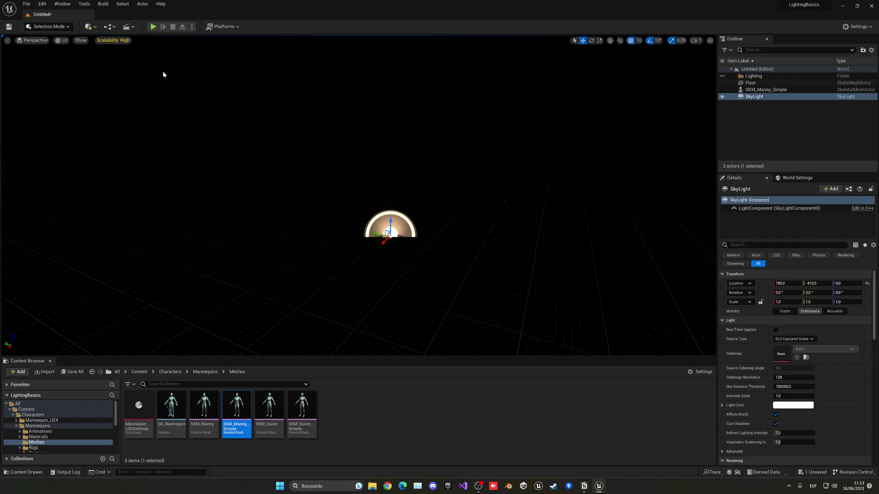
pyautogui.click(89, 27)
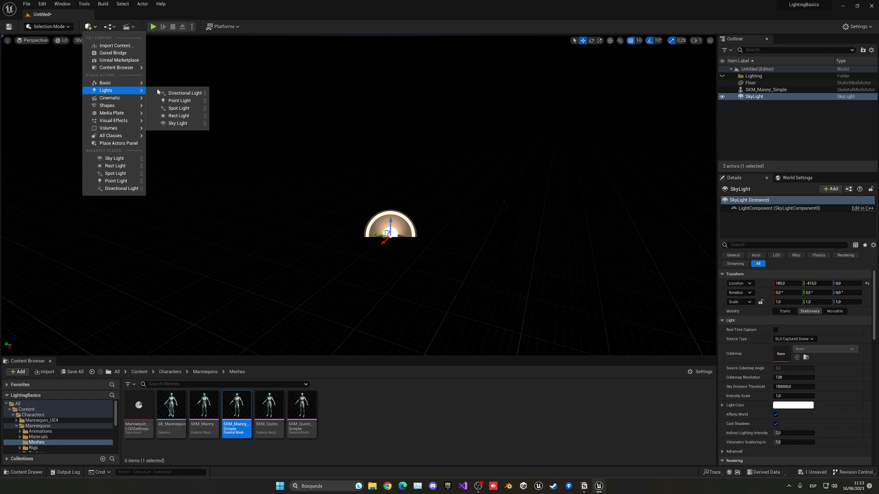
pyautogui.moveTo(165, 92); pyautogui.dragTo(395, 146)
# Compare lighting with the sky light hidden, then make it Movable with Real Time Capture on
pyautogui.click(722, 105)
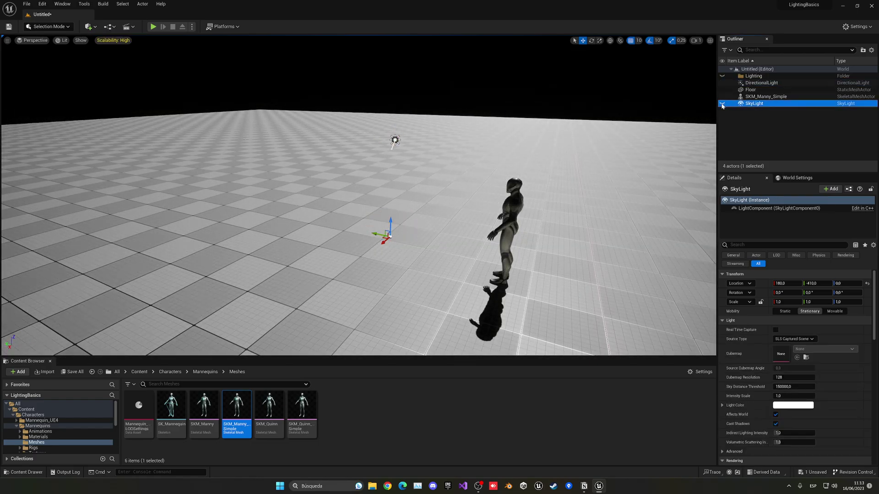
pyautogui.click(722, 105)
pyautogui.click(722, 105)
pyautogui.click(722, 104)
pyautogui.click(722, 105)
pyautogui.click(722, 104)
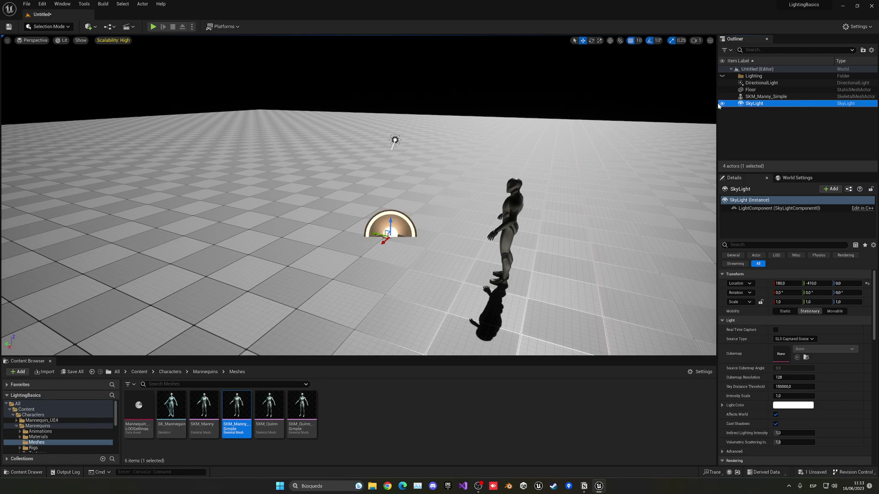
pyautogui.moveTo(549, 206); pyautogui.dragTo(623, 208, button='right')
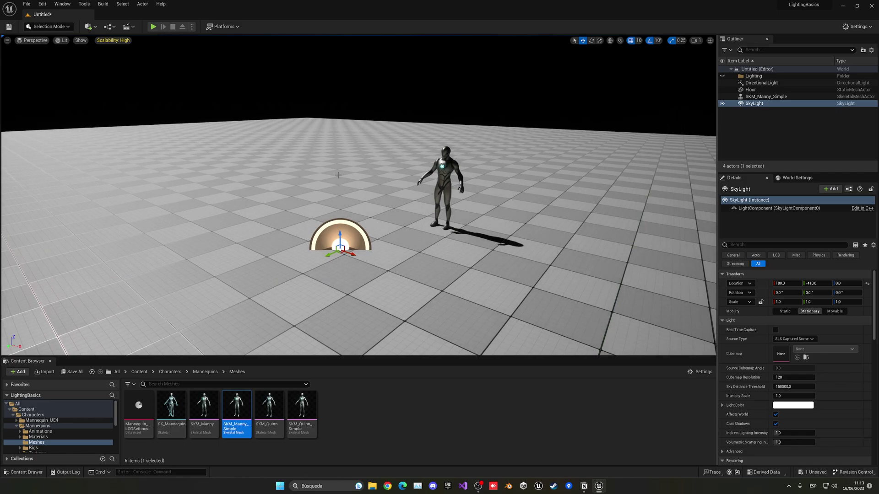
pyautogui.click(835, 311)
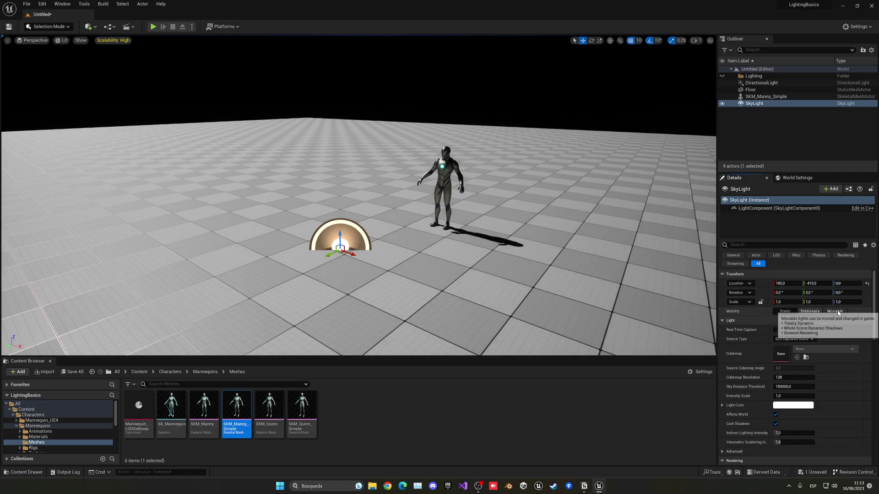
pyautogui.click(775, 330)
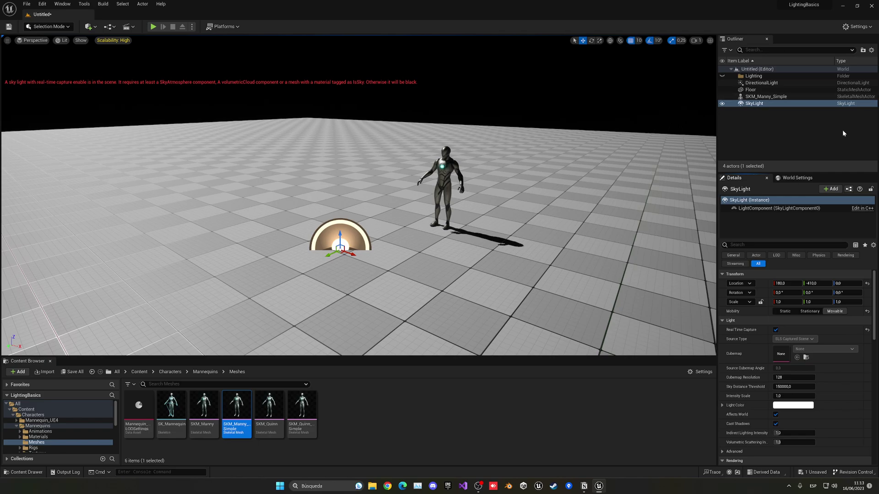
# Delete the sky light and set the directional light's Mobility to Movable
pyautogui.click(754, 104)
pyautogui.press('Delete')
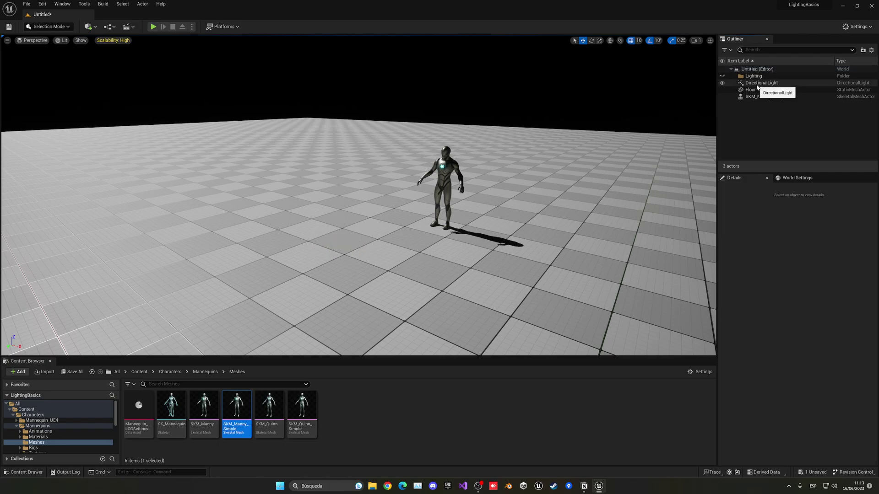
pyautogui.click(757, 84)
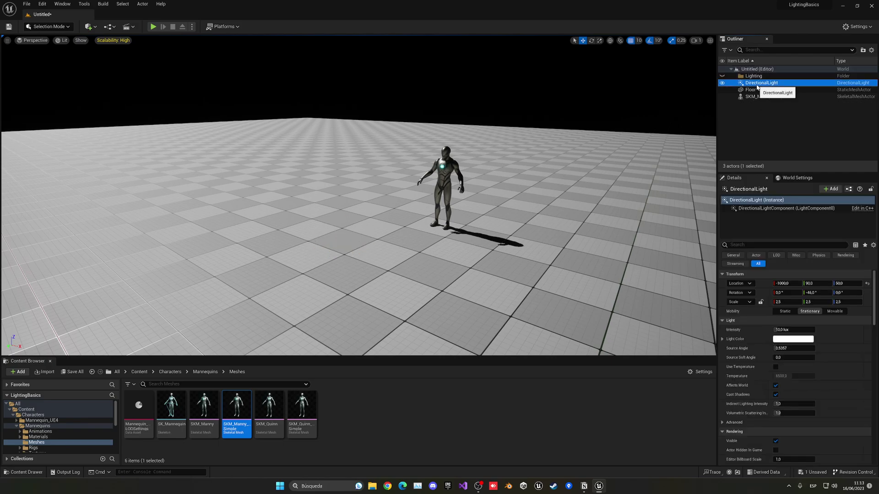
pyautogui.click(835, 311)
pyautogui.moveTo(504, 251); pyautogui.dragTo(458, 252, button='right')
pyautogui.moveTo(498, 204); pyautogui.dragTo(531, 204, button='right')
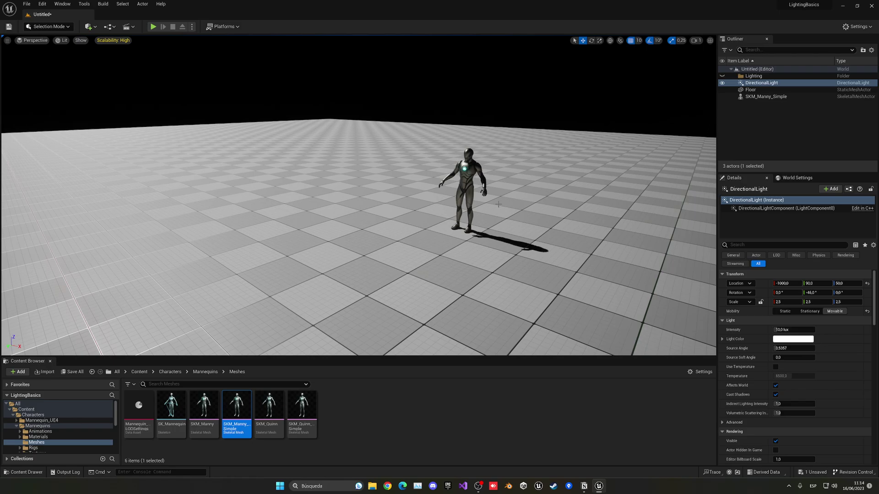
# Create a new material named M_Emissive in the top Content folder
pyautogui.click(139, 372)
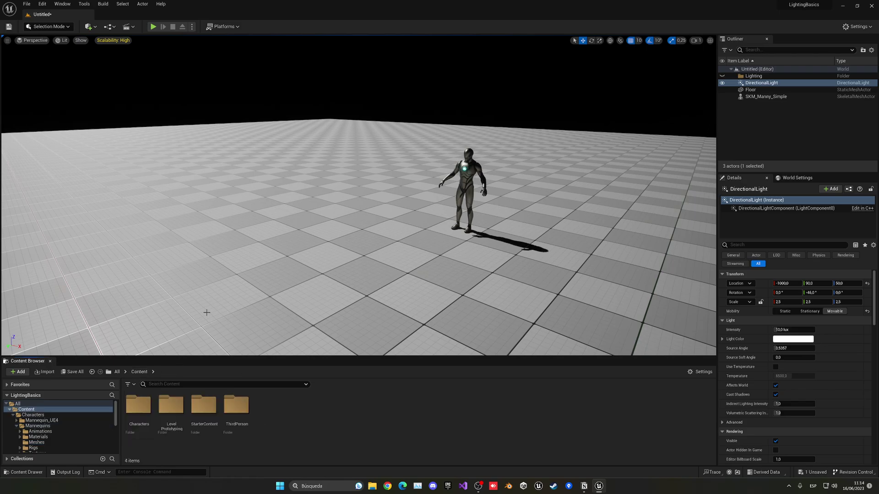
pyautogui.rightClick(316, 406)
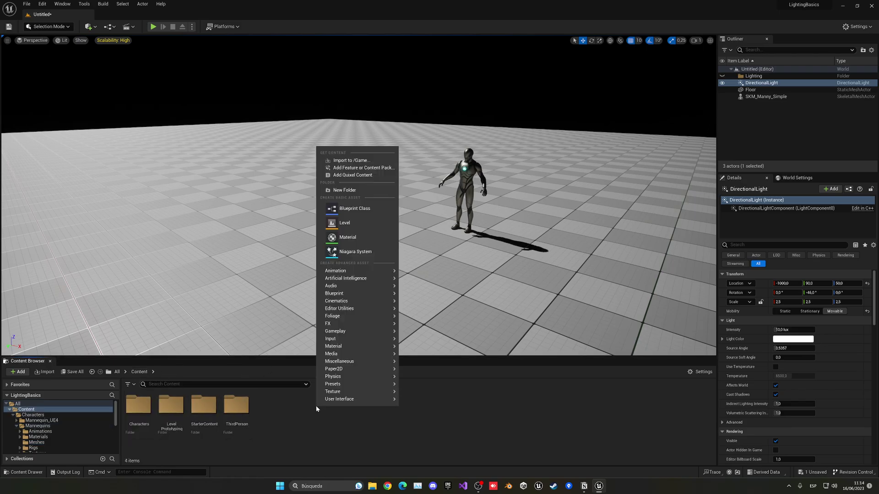
pyautogui.click(359, 238)
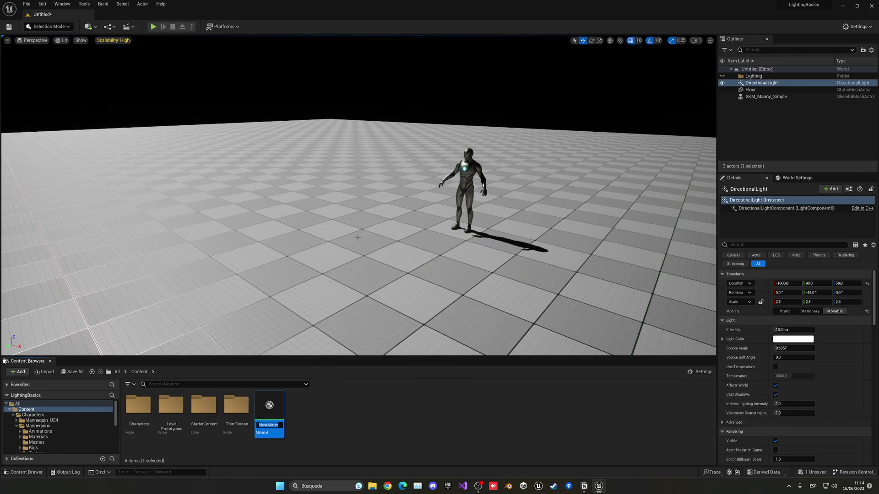
pyautogui.write('M')
pyautogui.write('_Emissive')
pyautogui.press('Return')
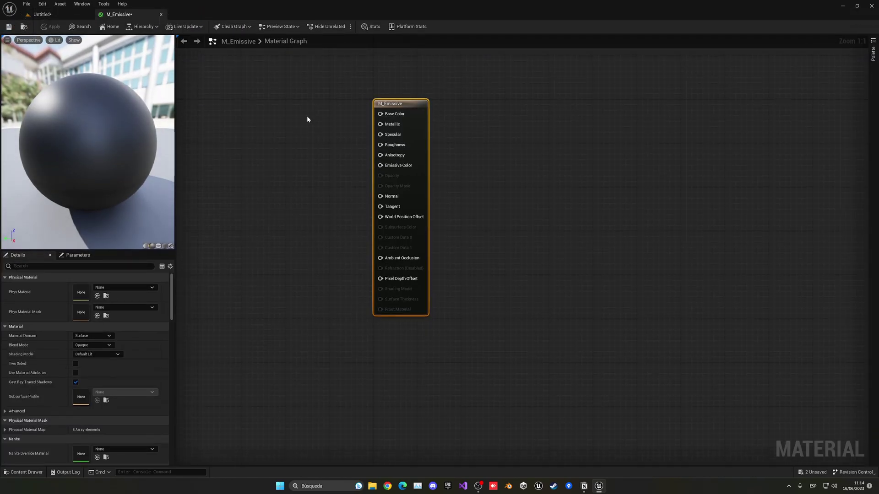
# Add a constant colour set to full-brightness cyan (0, 0.679125, 1.0) and wire it into M_Emissive's Base Color
pyautogui.click(447, 120)
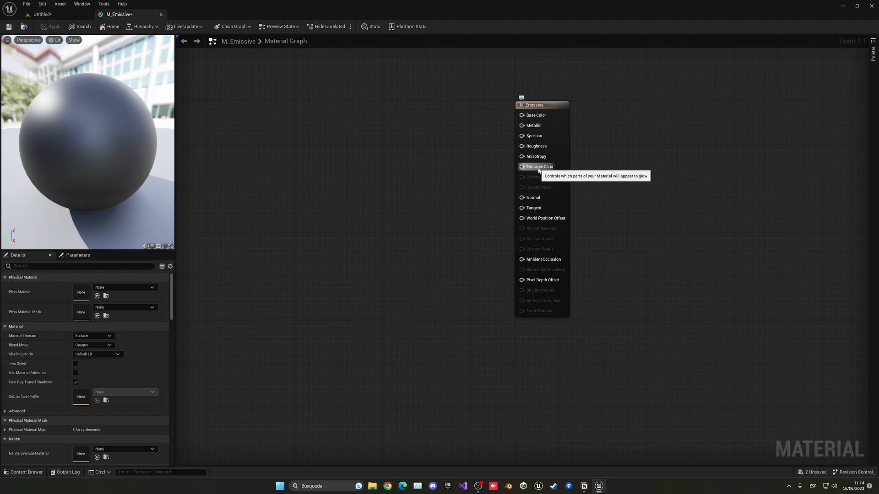
pyautogui.click(401, 143)
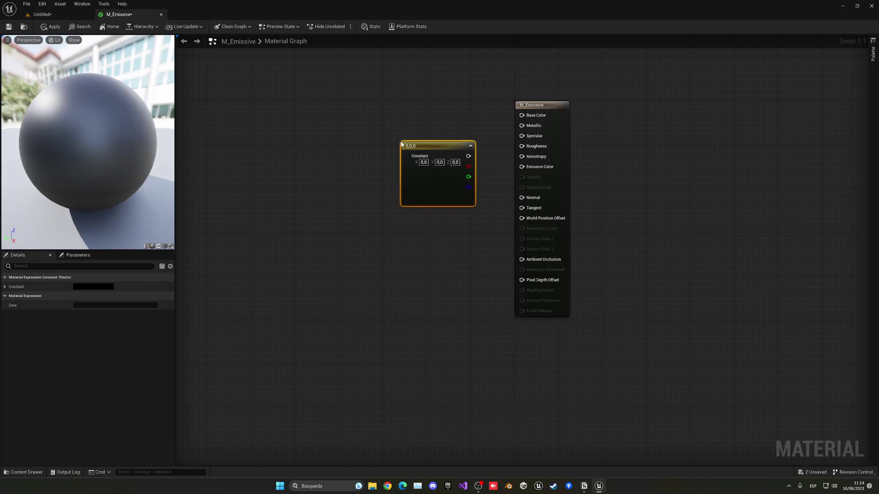
pyautogui.doubleClick(414, 181)
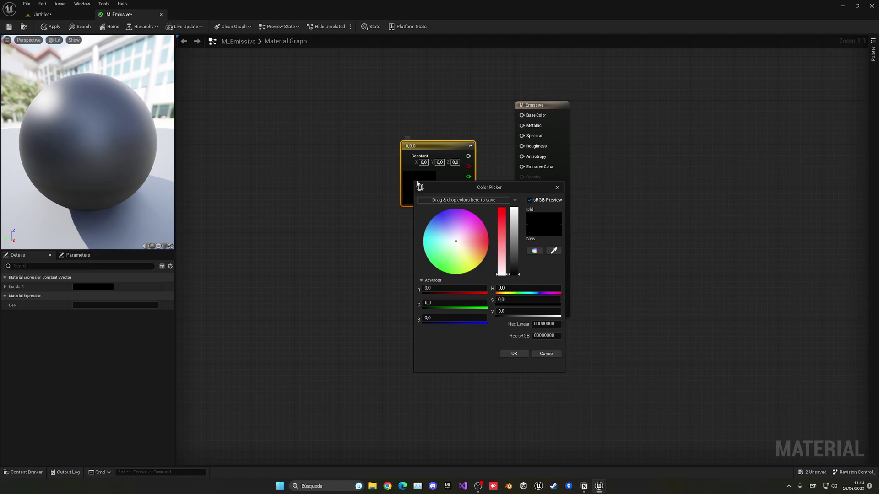
pyautogui.moveTo(453, 248); pyautogui.dragTo(426, 232)
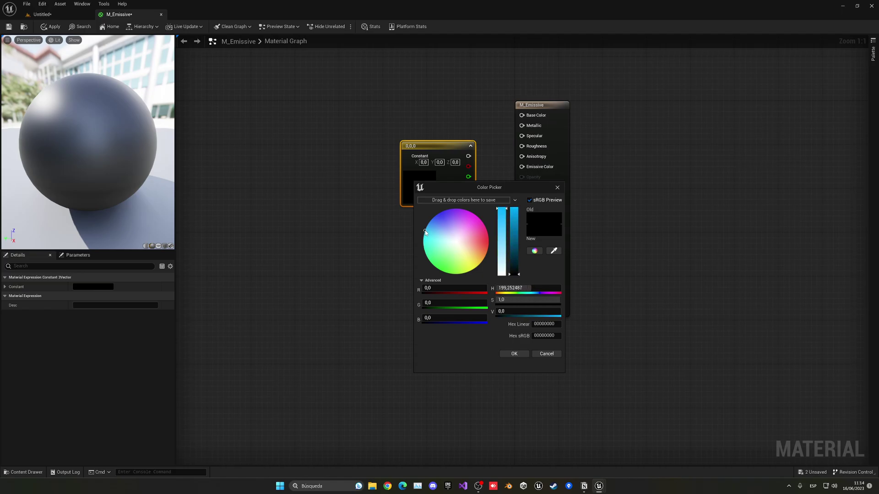
pyautogui.moveTo(514, 244); pyautogui.dragTo(514, 208)
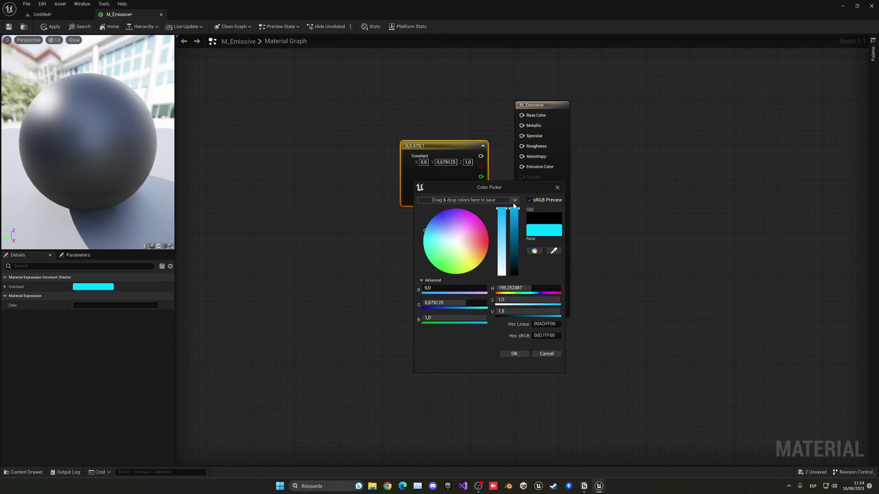
pyautogui.click(514, 353)
pyautogui.moveTo(441, 191); pyautogui.dragTo(408, 167)
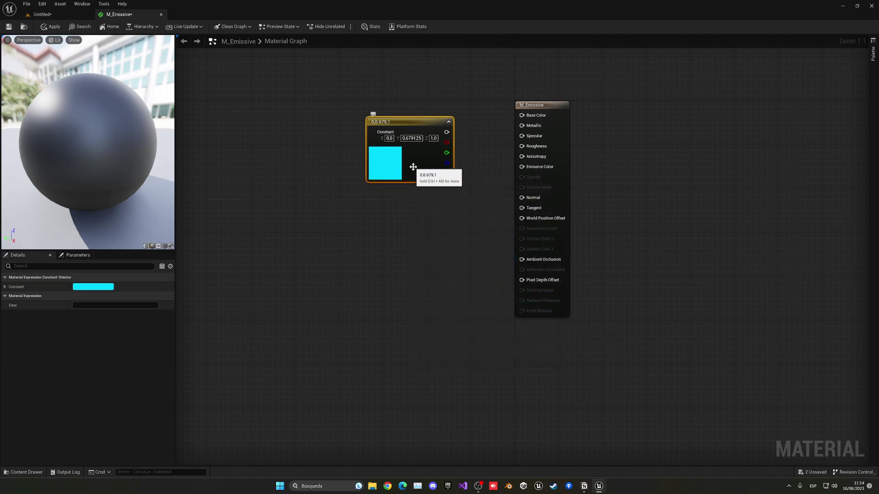
pyautogui.moveTo(446, 132); pyautogui.dragTo(522, 115)
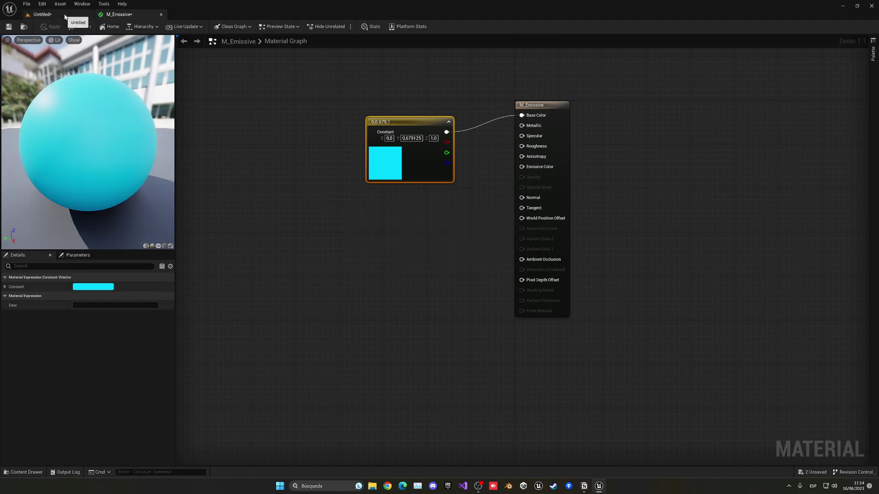
# Apply the material and place a Sphere in the level from Quick Add > Shapes
pyautogui.click(64, 13)
pyautogui.click(88, 27)
pyautogui.moveTo(124, 105)
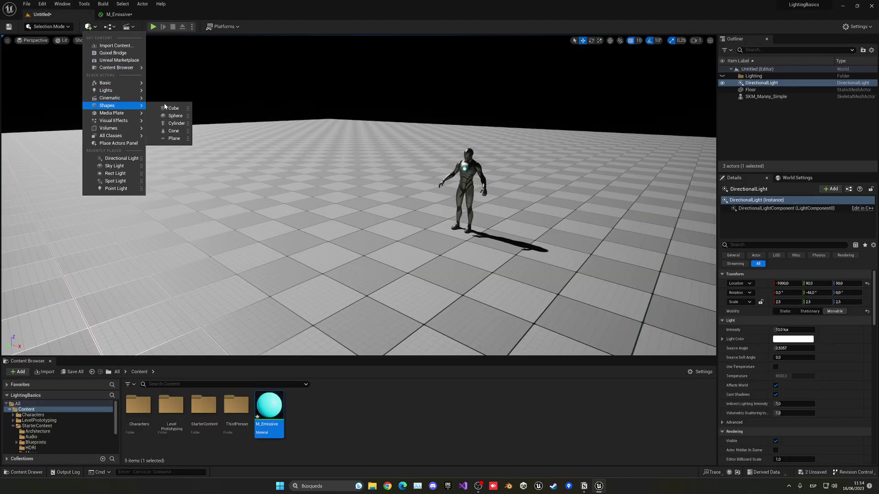
pyautogui.click(175, 116)
# Assign M_Emissive to the new sphere and raise it to a height of 120
pyautogui.moveTo(269, 407); pyautogui.dragTo(363, 203)
pyautogui.scroll(3, 373, 193)
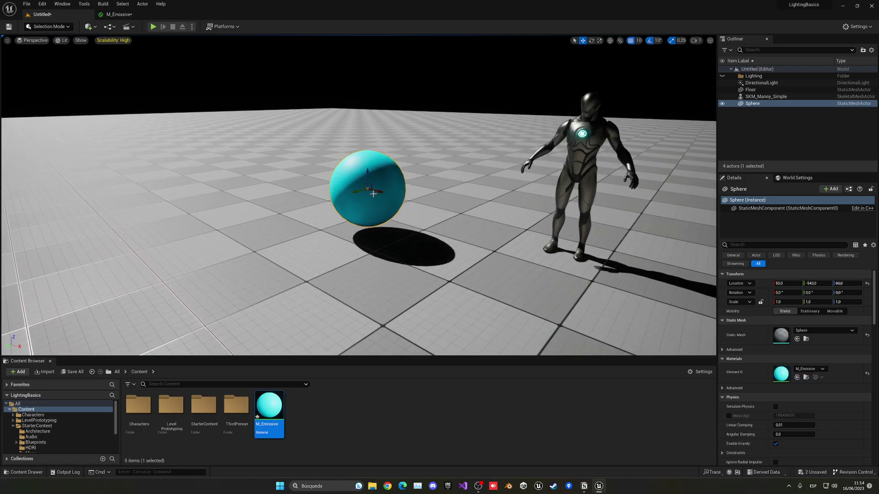
pyautogui.moveTo(367, 170); pyautogui.dragTo(360, 120)
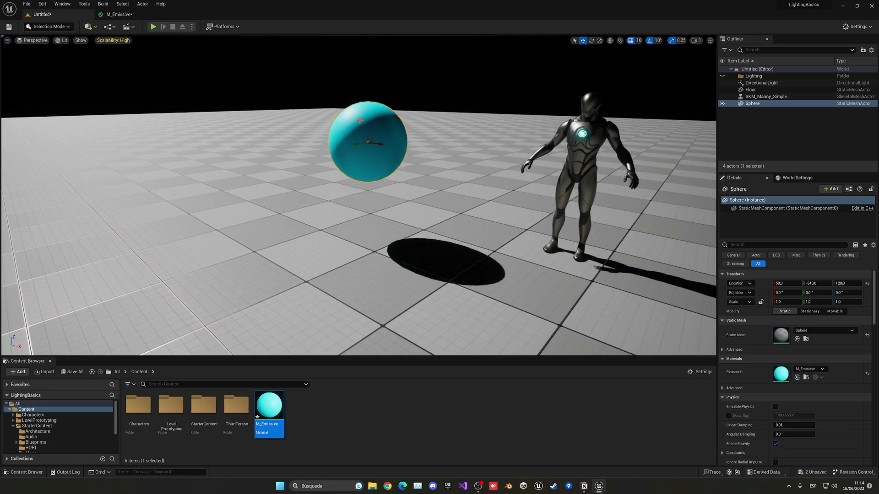
# In M_Emissive, unhook the cyan constant from Base Color and connect it to Emissive Color
pyautogui.click(119, 14)
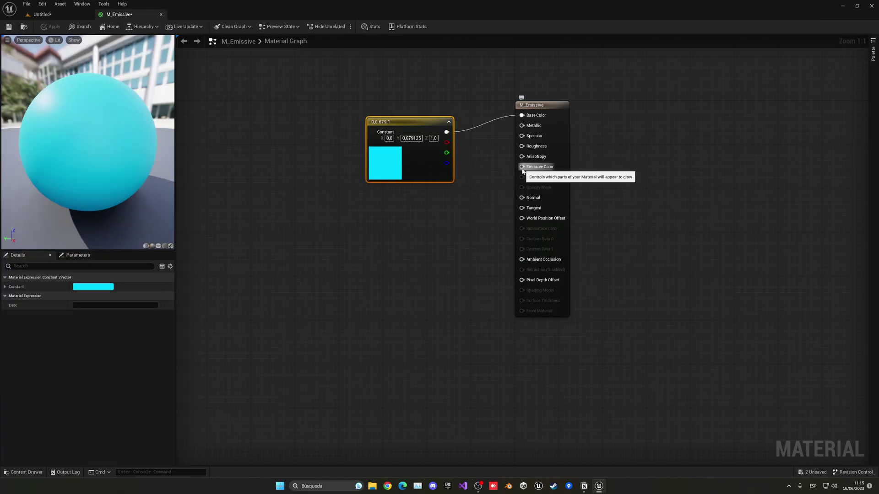
pyautogui.keyDown('alt'); pyautogui.click(522, 116); pyautogui.keyUp('alt')
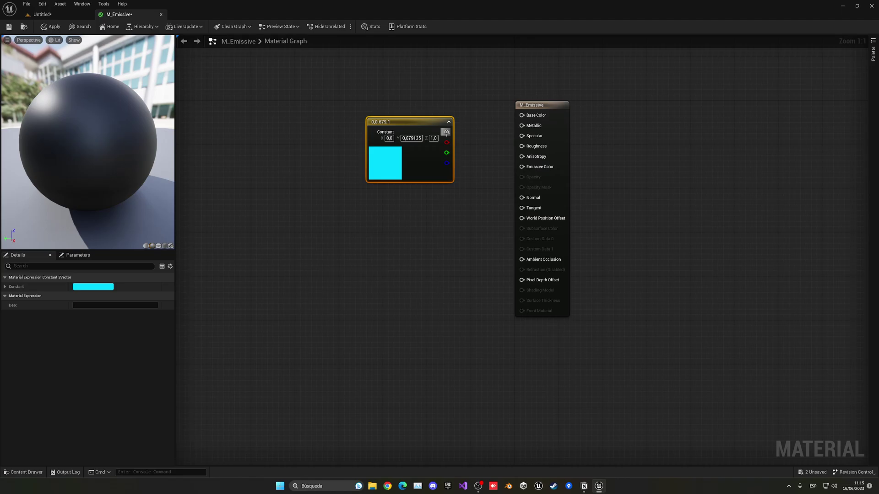
pyautogui.moveTo(446, 132); pyautogui.dragTo(521, 167)
pyautogui.moveTo(421, 160); pyautogui.dragTo(442, 193)
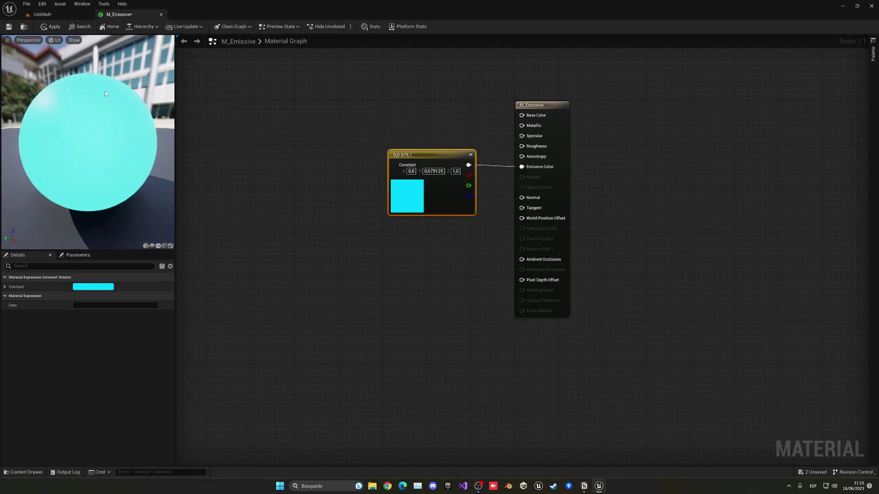
# Apply the emissive material and delete the DirectionalLight from the level
pyautogui.click(52, 26)
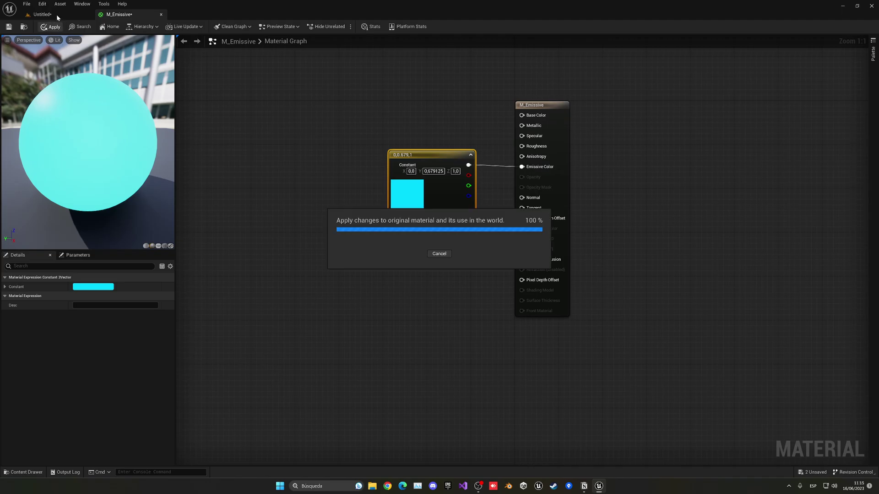
pyautogui.click(57, 15)
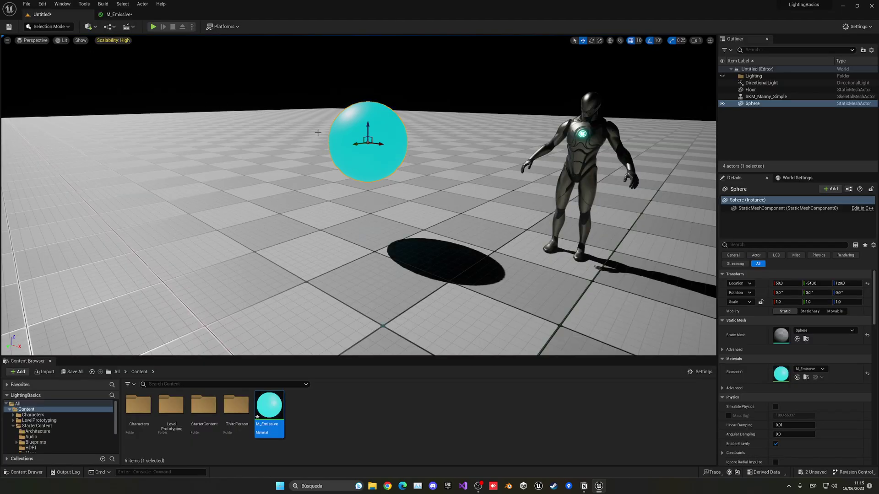
pyautogui.click(760, 83)
pyautogui.press('Delete')
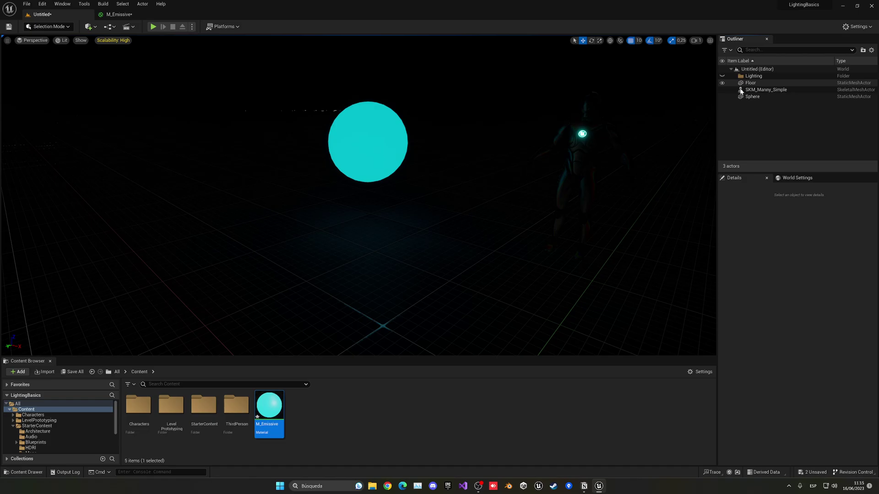
# Move the glowing sphere beside the character to location 220, -490, 110
pyautogui.click(387, 138)
pyautogui.moveTo(373, 132); pyautogui.dragTo(377, 198)
pyautogui.moveTo(377, 198); pyautogui.dragTo(377, 197, button='right')
pyautogui.moveTo(326, 183); pyautogui.dragTo(424, 137)
pyautogui.moveTo(425, 137); pyautogui.dragTo(424, 137, button='right')
pyautogui.moveTo(350, 165); pyautogui.dragTo(336, 200)
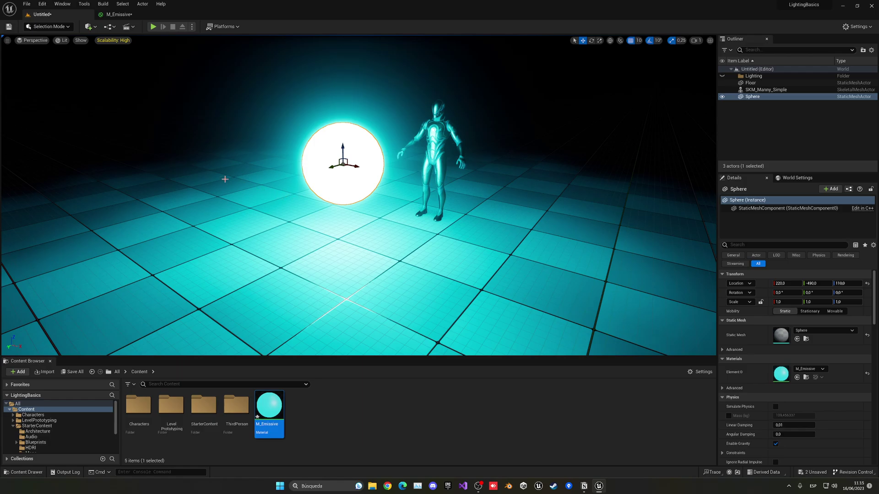
# Add a Post Process Volume and enable Infinite Extent (Unbound)
pyautogui.click(91, 30)
pyautogui.moveTo(121, 122)
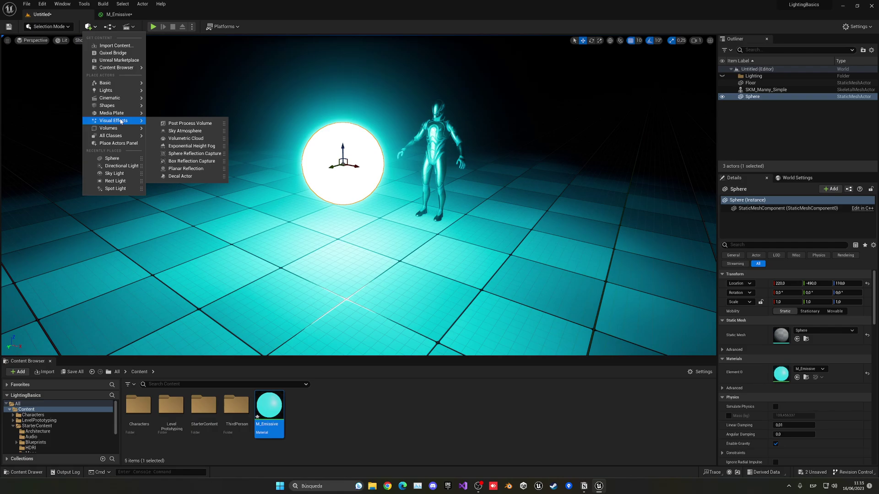
pyautogui.click(202, 123)
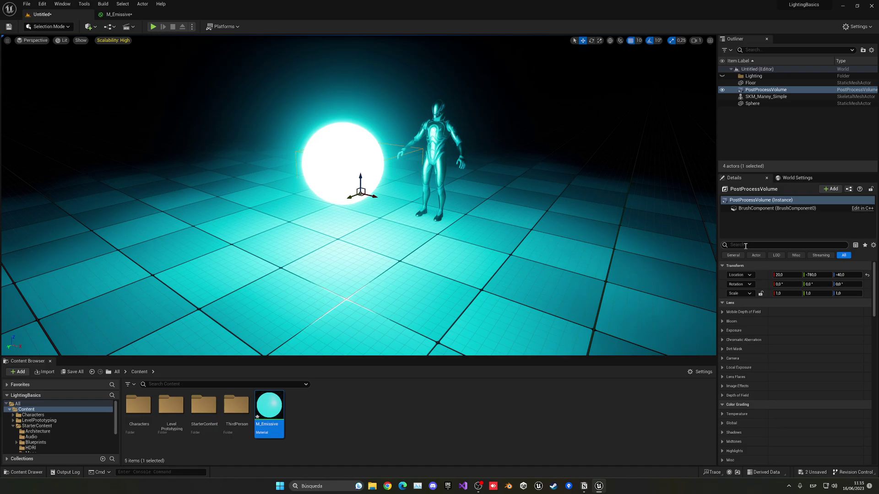
pyautogui.click(745, 246)
pyautogui.write('inf')
pyautogui.click(775, 303)
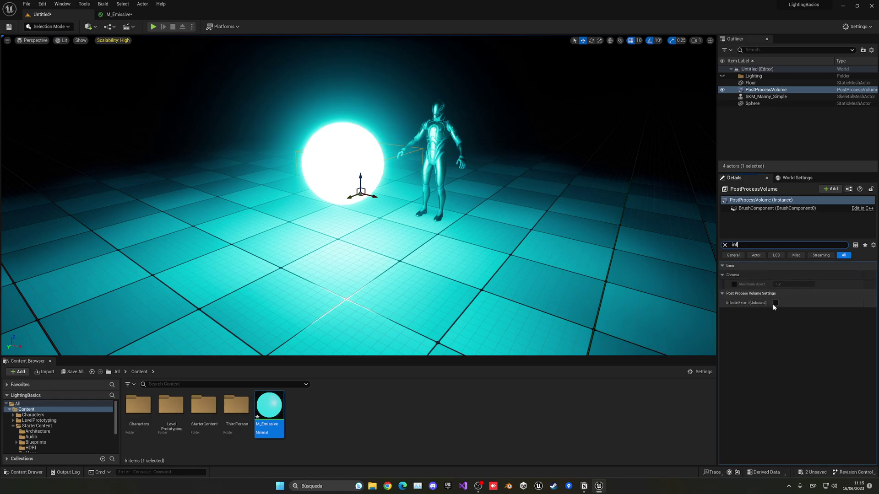
pyautogui.click(725, 245)
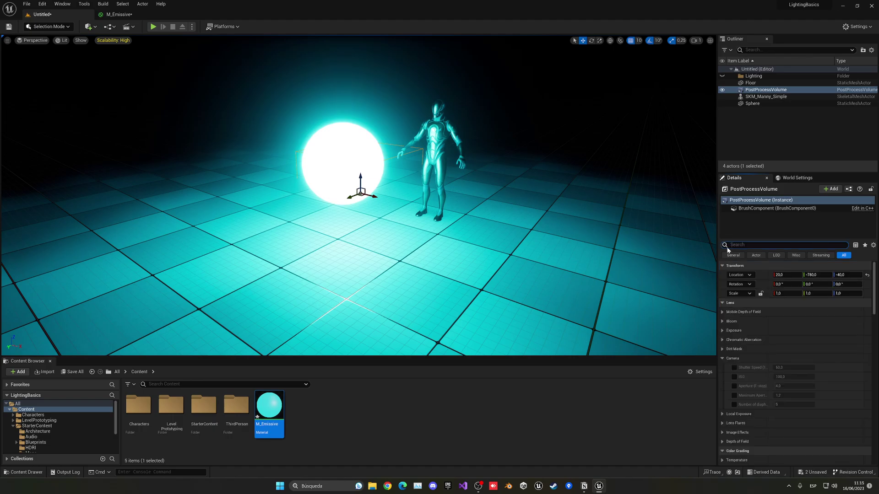
# Enable Min and Max EV100 on the volume and set both to 1.0
pyautogui.scroll(-4, 728, 334)
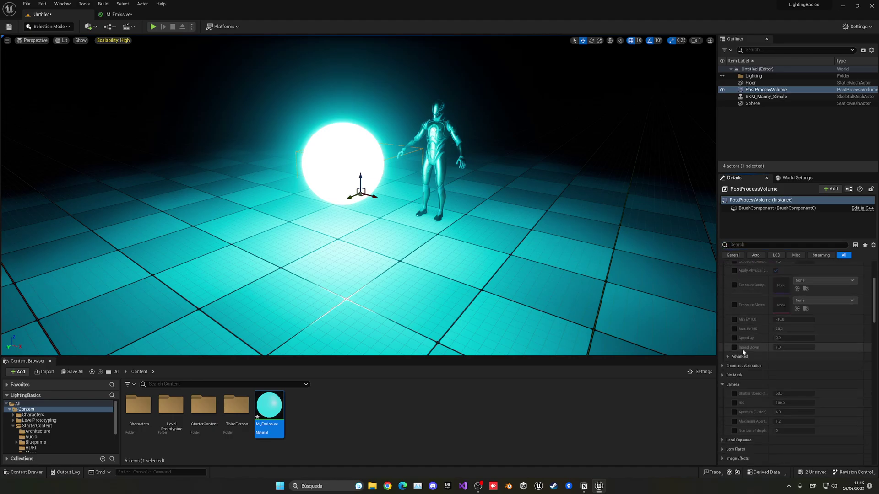
pyautogui.click(734, 320)
pyautogui.click(782, 319)
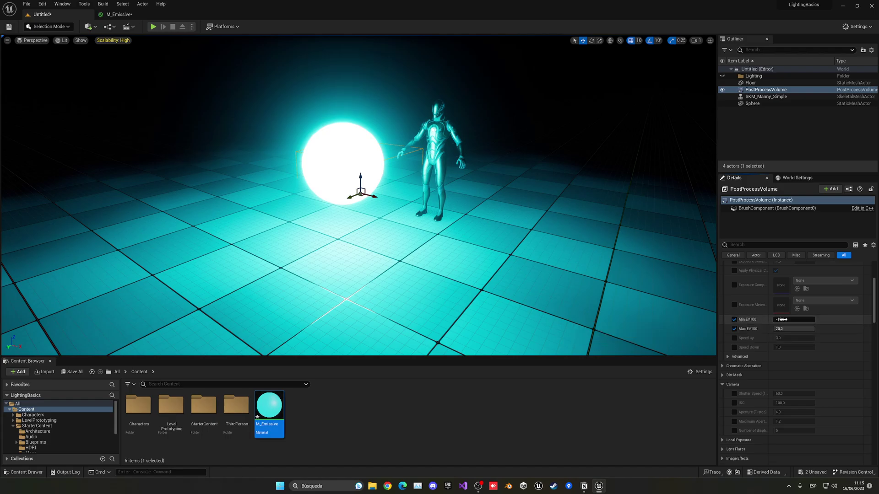
pyautogui.write('1')
pyautogui.click(734, 329)
pyautogui.click(788, 328)
pyautogui.write('1')
pyautogui.press('Return')
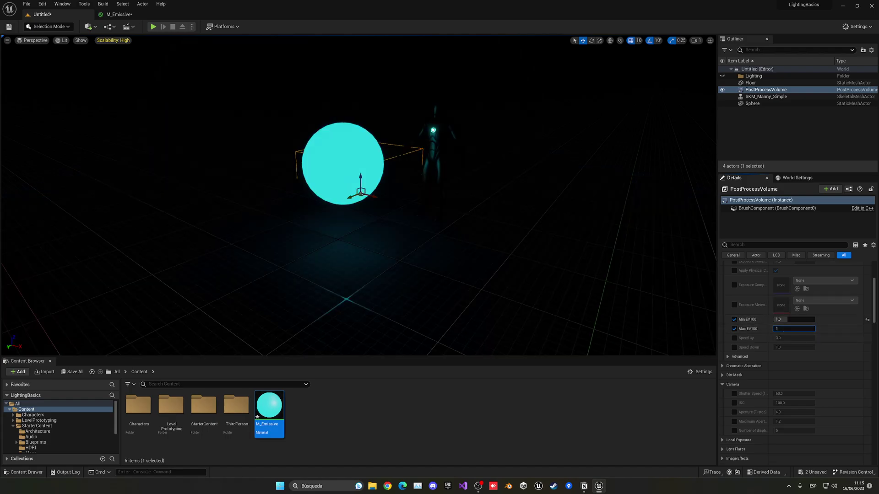
pyautogui.scroll(2, 592, 264)
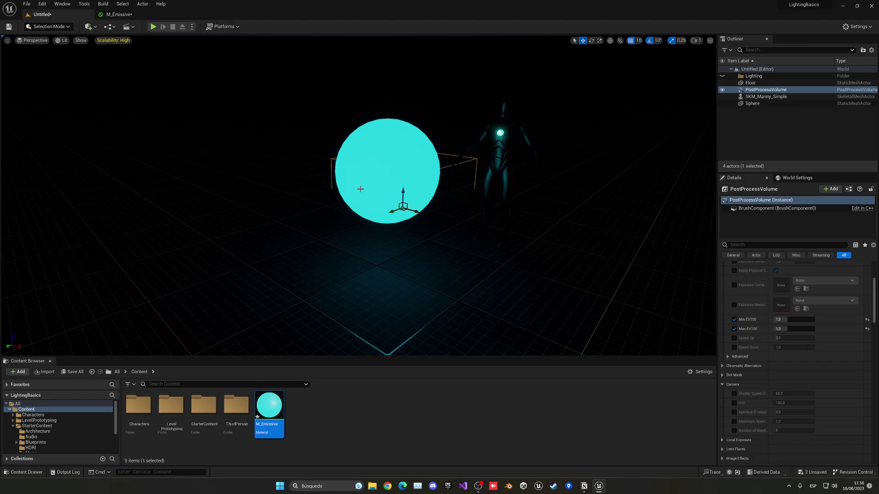
# Insert a Multiply node with B = 5 between the cyan constant and Emissive Color
pyautogui.click(132, 15)
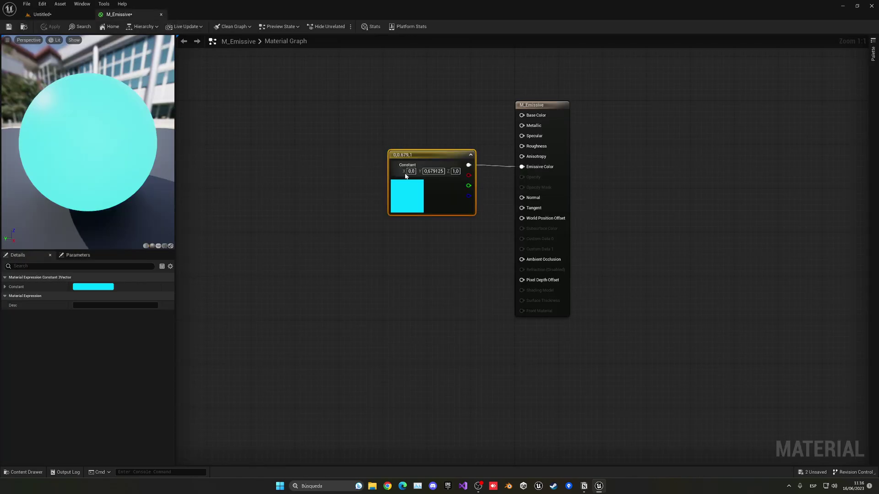
pyautogui.moveTo(398, 165); pyautogui.dragTo(521, 167)
pyautogui.write('multiply')
pyautogui.press('Return')
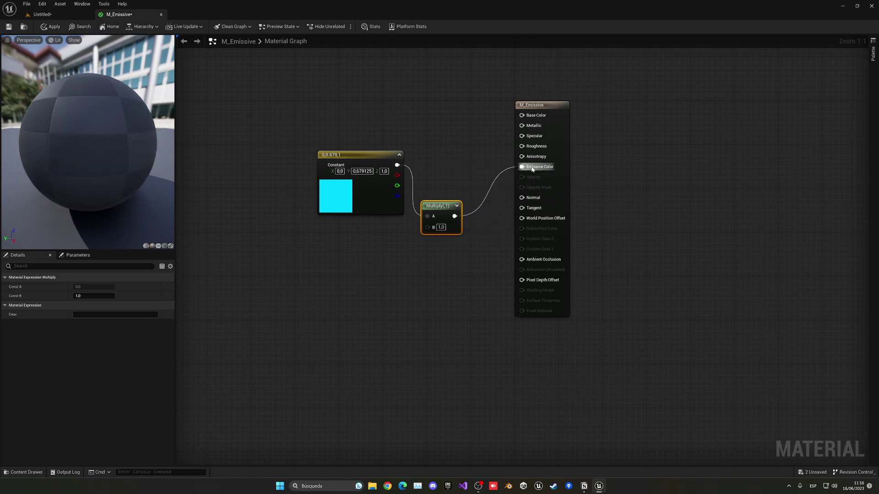
pyautogui.moveTo(446, 207); pyautogui.dragTo(473, 161)
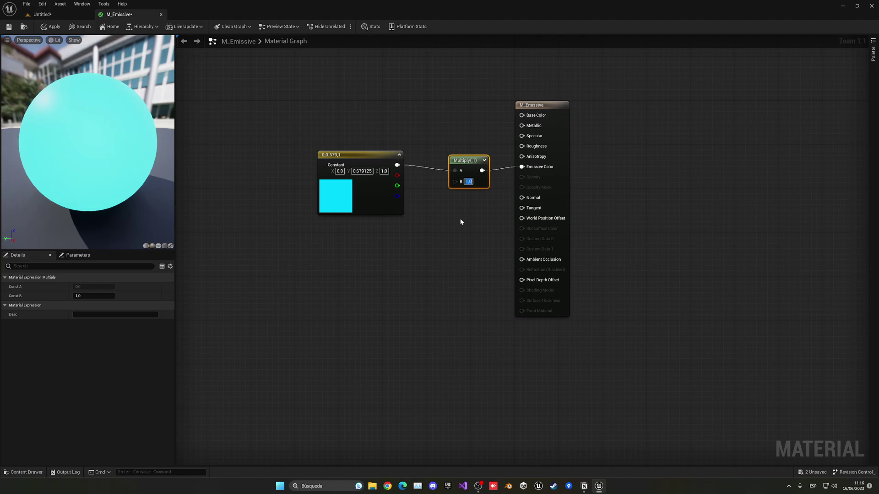
pyautogui.write('5')
pyautogui.press('Return')
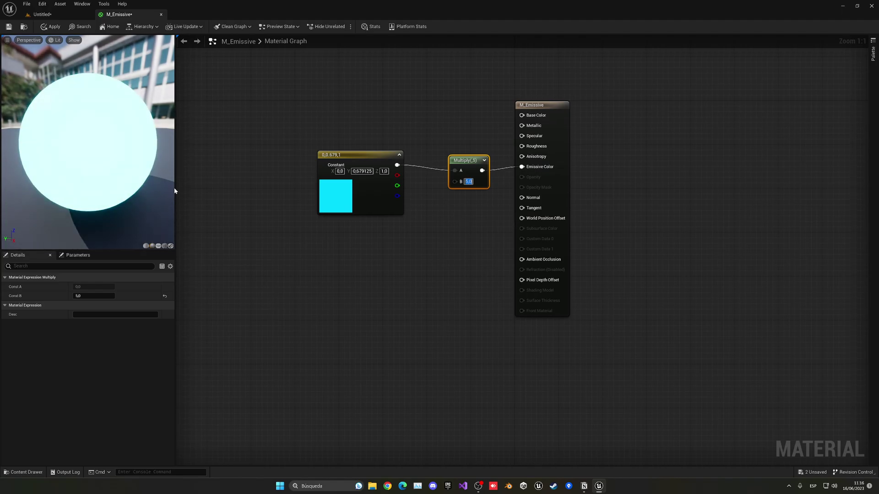
# Apply the brighter material and reposition the sphere in front of the character
pyautogui.click(51, 27)
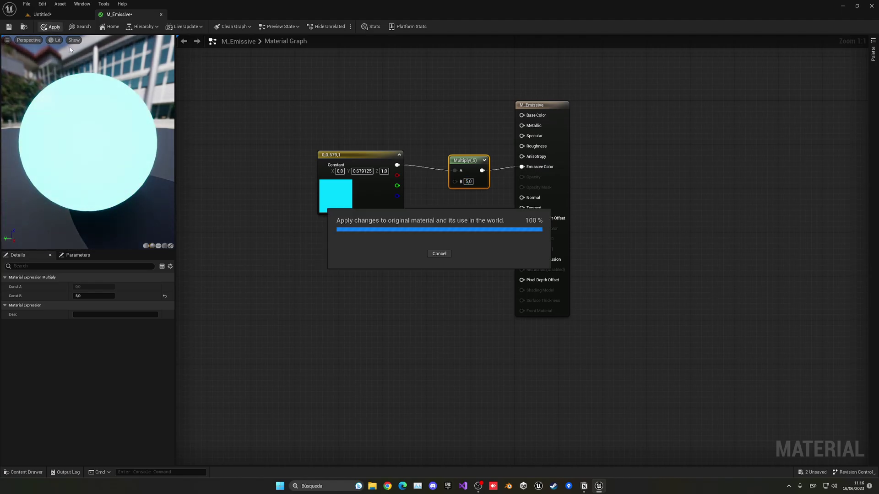
pyautogui.click(68, 14)
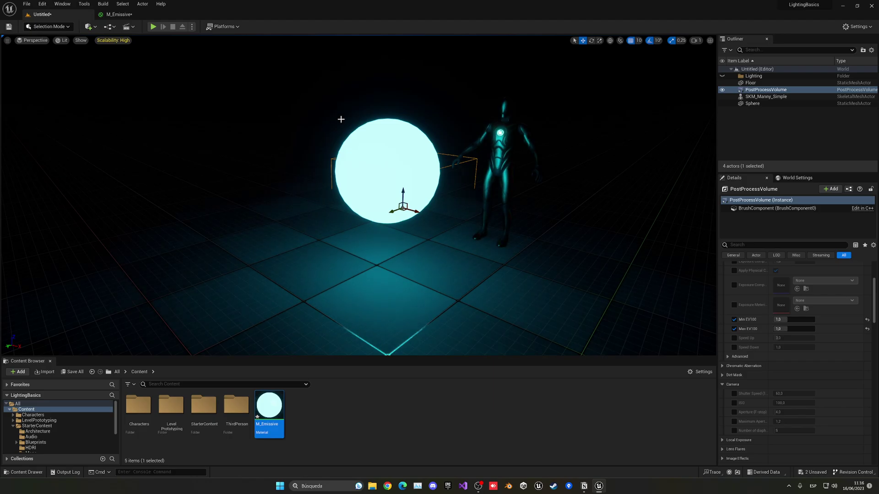
pyautogui.moveTo(342, 118); pyautogui.dragTo(309, 159, button='right')
pyautogui.click(325, 160)
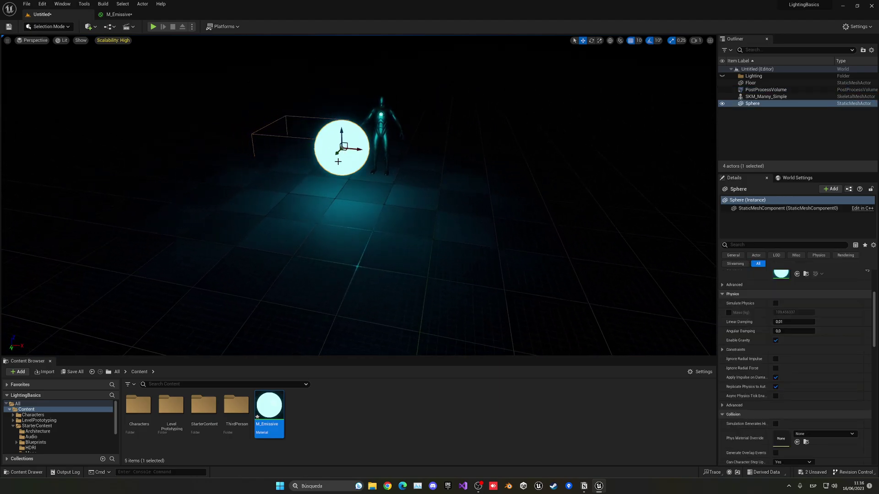
pyautogui.moveTo(357, 146); pyautogui.dragTo(388, 137)
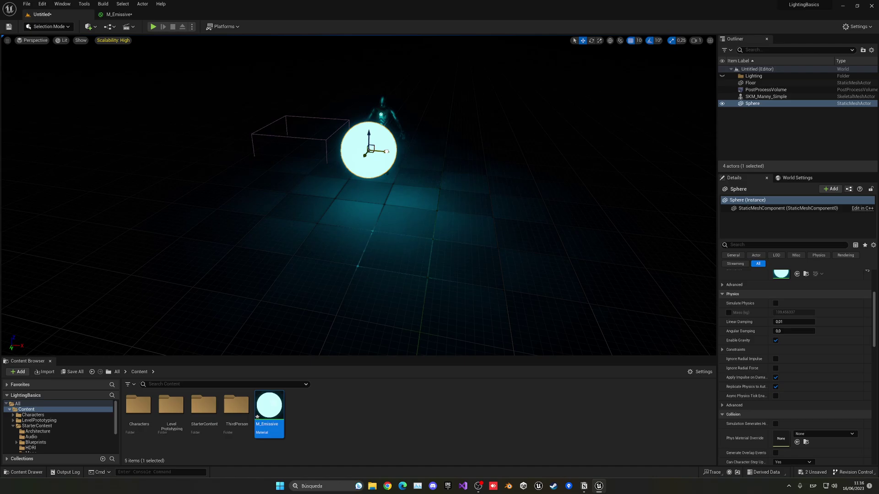
pyautogui.moveTo(388, 137); pyautogui.dragTo(343, 165, button='right')
pyautogui.moveTo(395, 137); pyautogui.dragTo(374, 152)
pyautogui.moveTo(375, 152)
pyautogui.mouseDown(button='right')
pyautogui.moveTo(362, 155)
pyautogui.moveTo(385, 158)
pyautogui.moveTo(367, 165)
pyautogui.mouseUp(button='right')
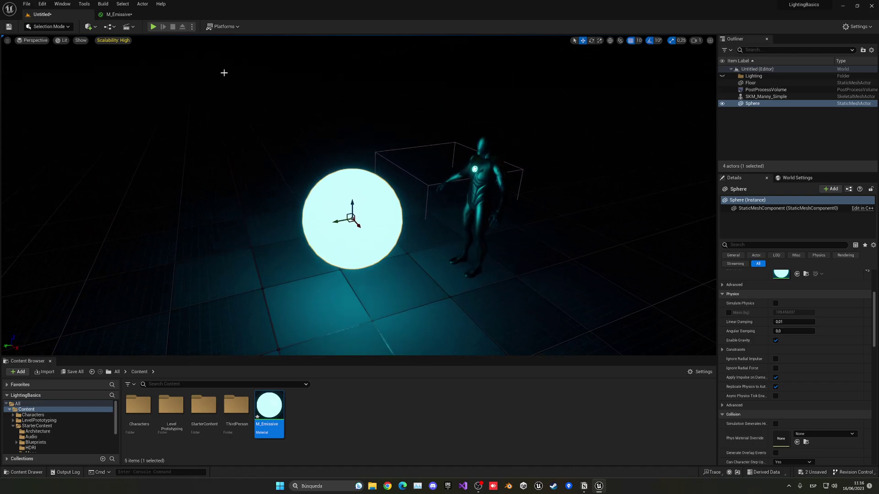
pyautogui.click(141, 16)
# Set the Multiply B value to 10, apply, and check the PostProcessVolume and sphere in the level
pyautogui.click(468, 182)
pyautogui.write('10')
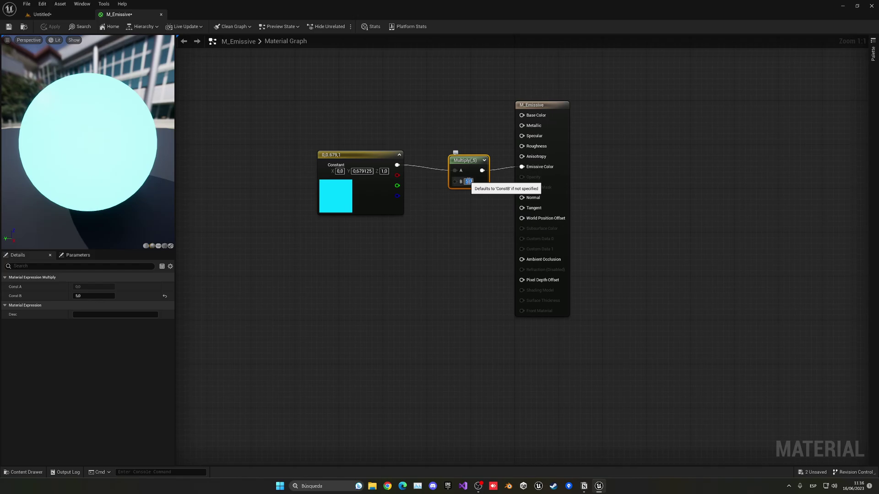
pyautogui.press('Return')
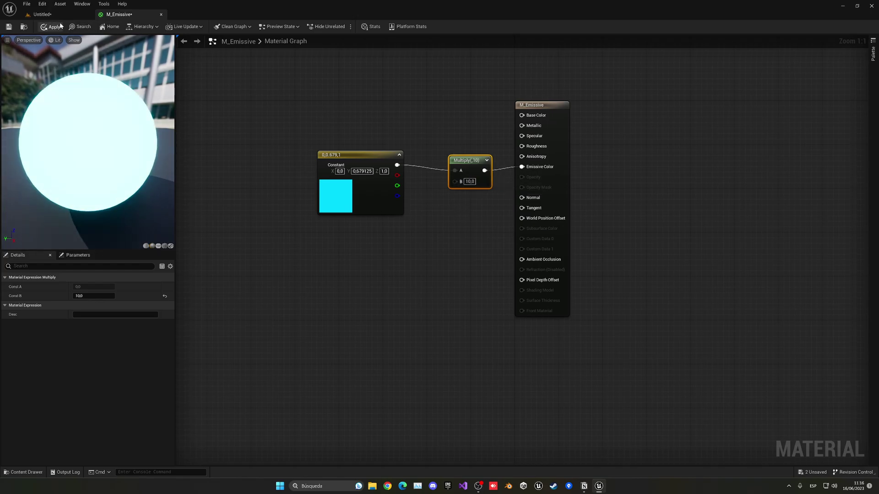
pyautogui.click(51, 26)
pyautogui.click(42, 14)
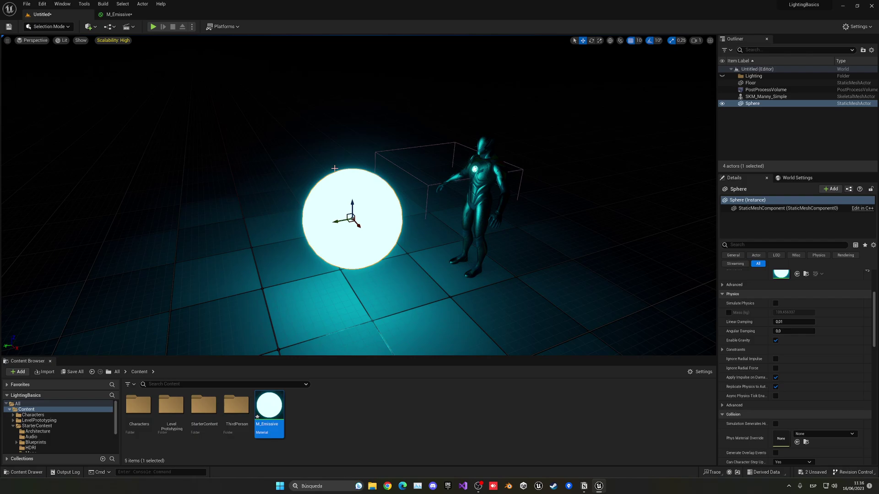
pyautogui.click(789, 92)
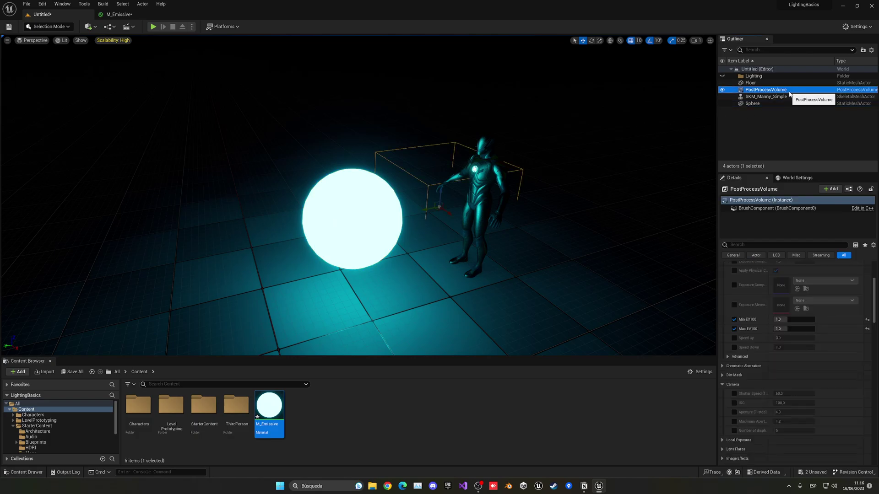
pyautogui.click(365, 197)
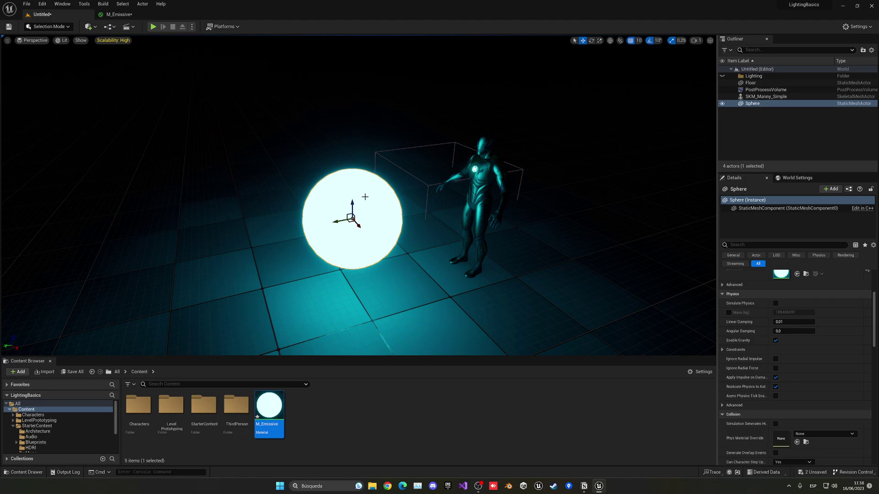
# Clear the selection and save the level as 'Lighting'
pyautogui.click(858, 131)
pyautogui.click(752, 103)
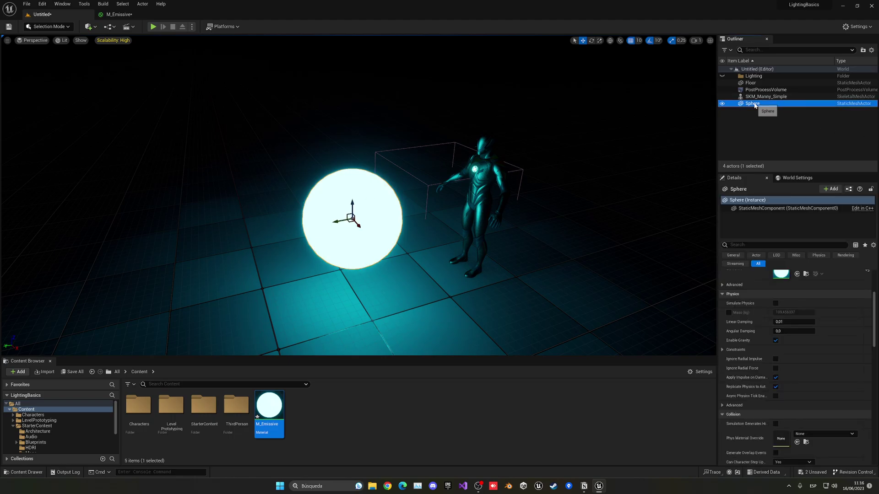
pyautogui.click(759, 121)
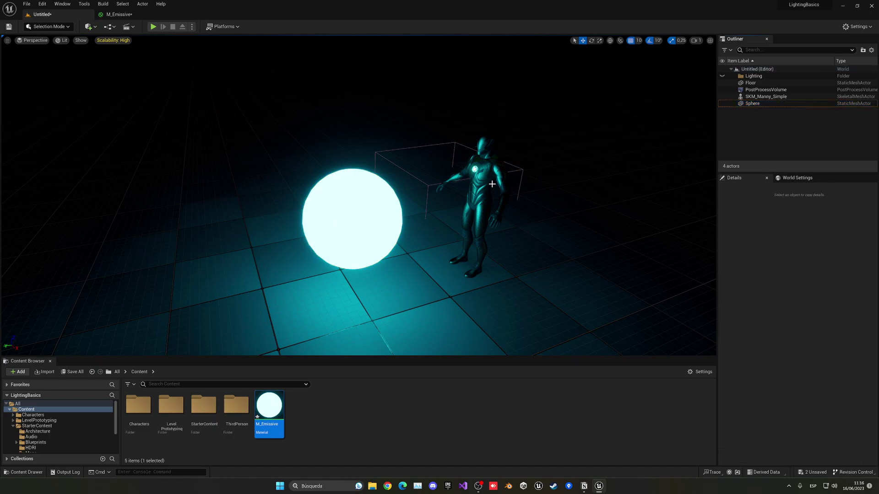
pyautogui.hotkey('ctrl', 's')
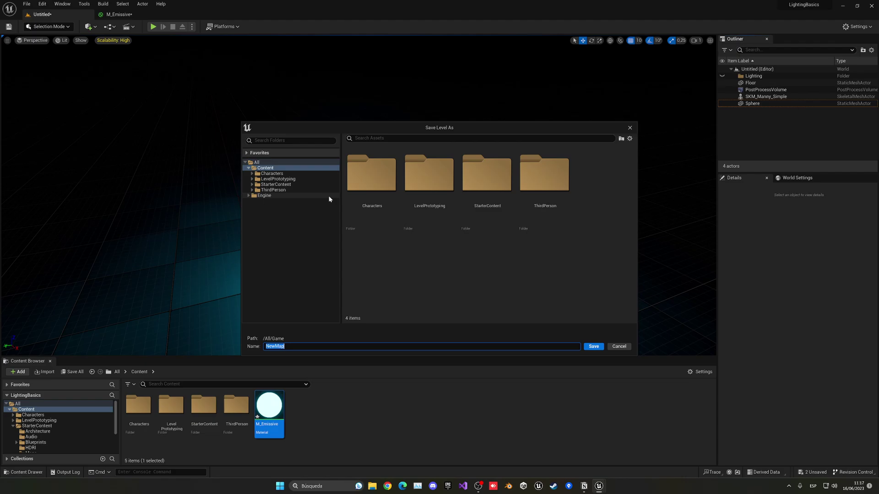
pyautogui.write('Lighting')
pyautogui.press('Return')
# Create a new level from the Basic template
pyautogui.click(27, 4)
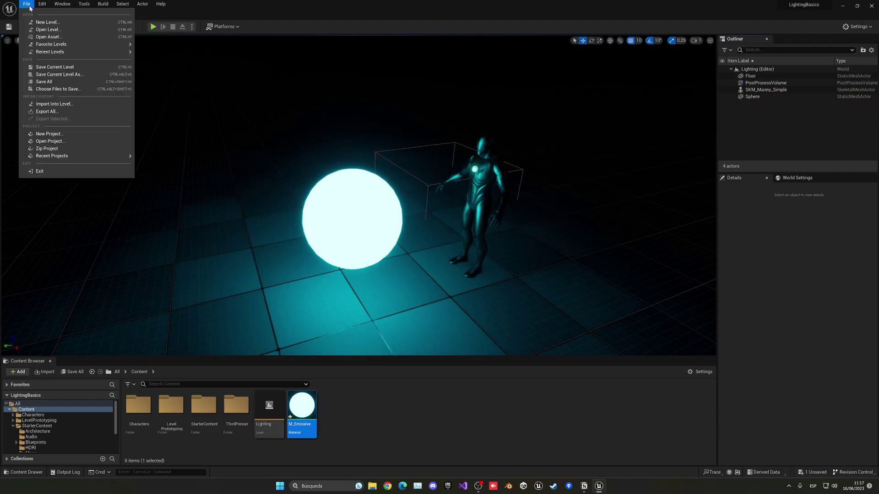
pyautogui.click(39, 20)
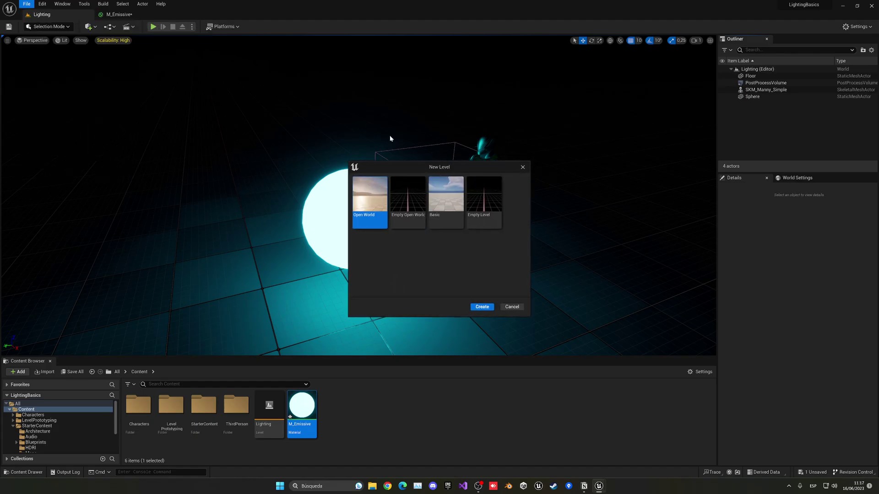
pyautogui.click(446, 204)
pyautogui.click(482, 307)
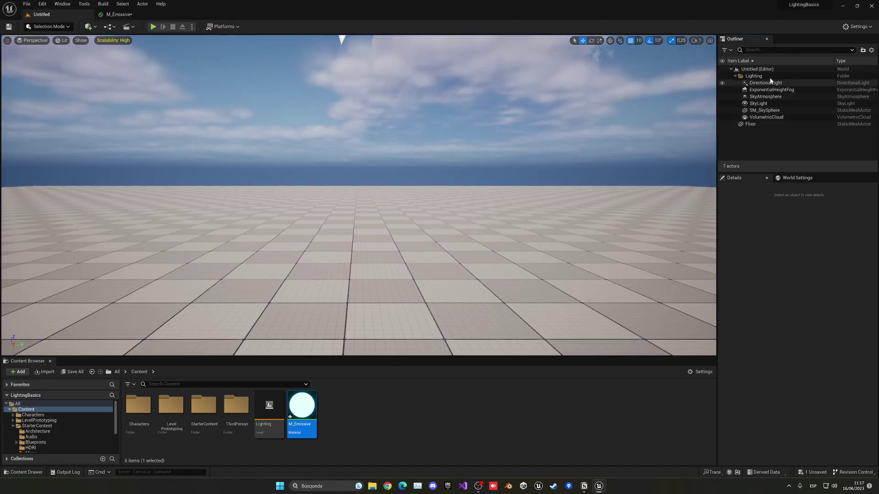
# Delete the six lighting actors and the Lighting folder, then close the M_Emissive editor
pyautogui.click(754, 76)
pyautogui.keyDown('shift'); pyautogui.click(764, 116); pyautogui.keyUp('shift')
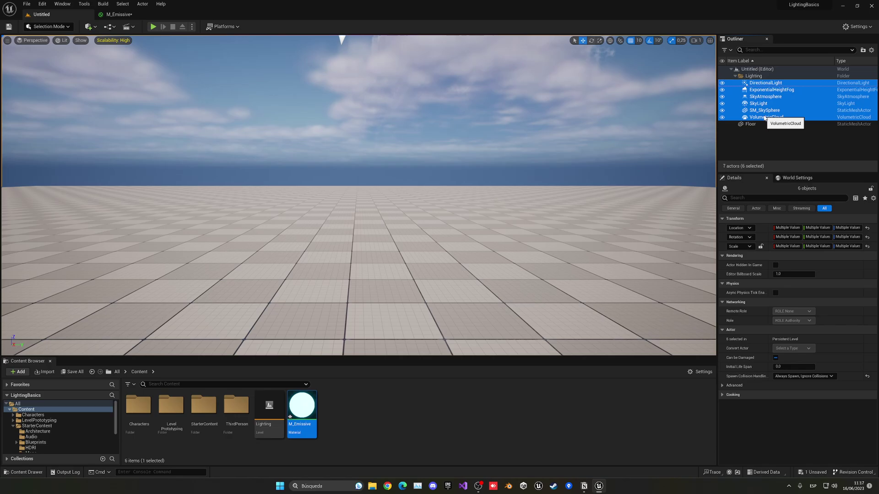
pyautogui.press('Delete')
pyautogui.click(754, 76)
pyautogui.press('Delete')
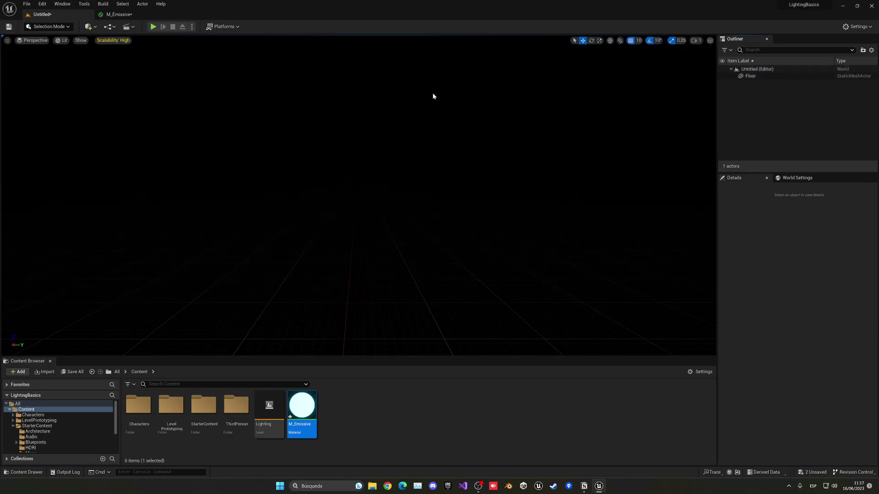
pyautogui.click(161, 14)
# Use the Env. Light Mixer to create sky light, directional light, sky atmosphere, volumetric cloud and height fog
pyautogui.click(63, 4)
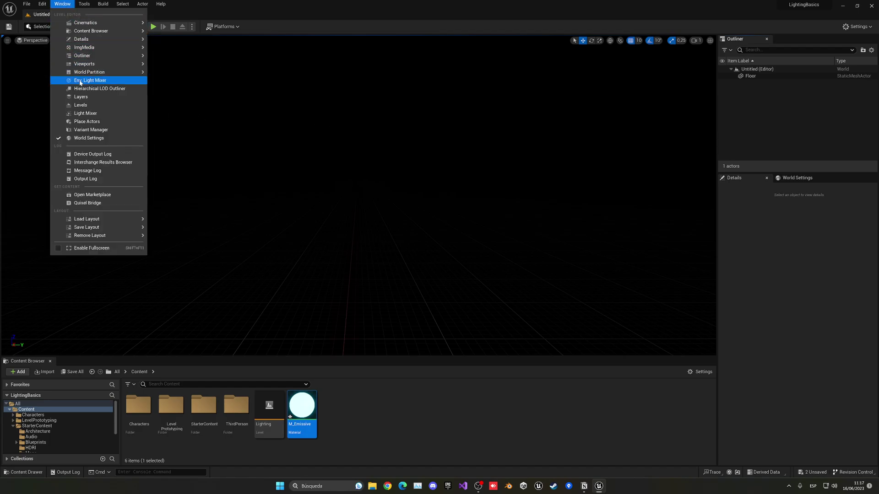
pyautogui.click(115, 83)
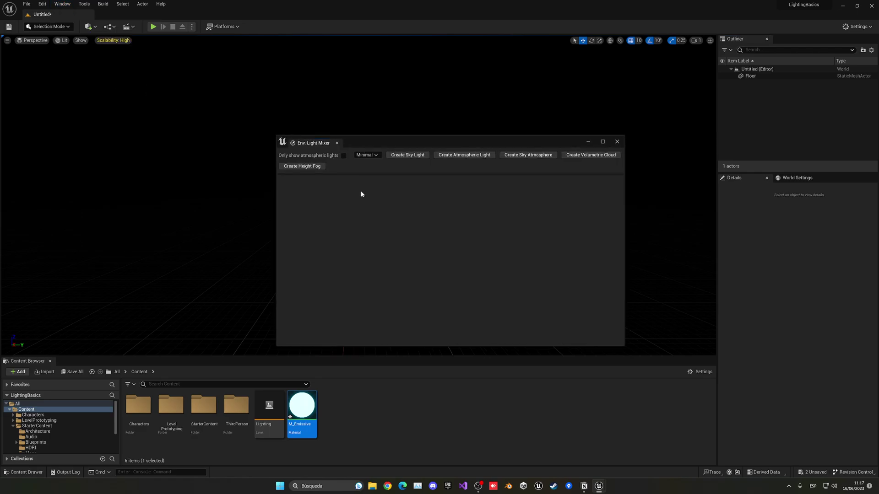
pyautogui.click(400, 158)
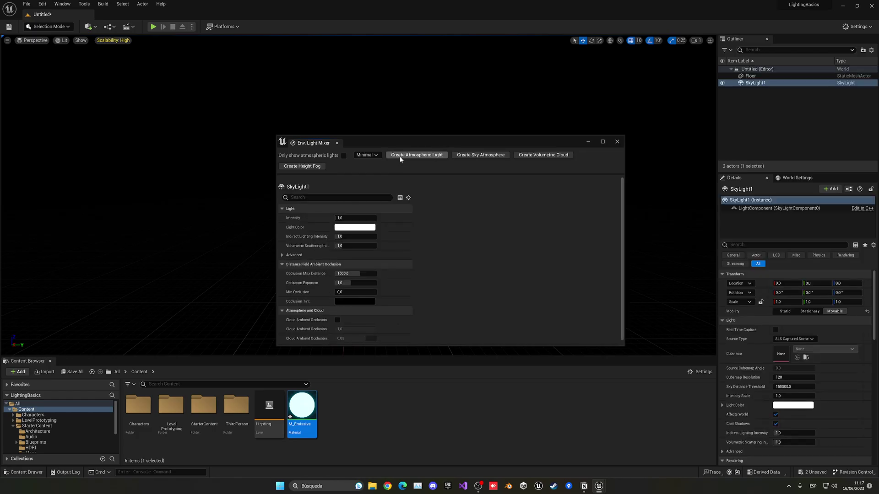
pyautogui.click(399, 159)
pyautogui.click(400, 158)
pyautogui.click(400, 158)
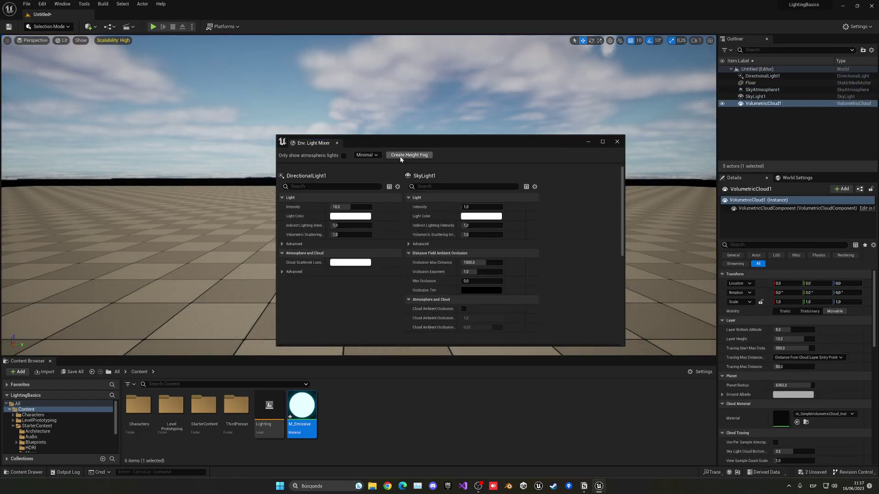
pyautogui.click(400, 158)
pyautogui.click(617, 141)
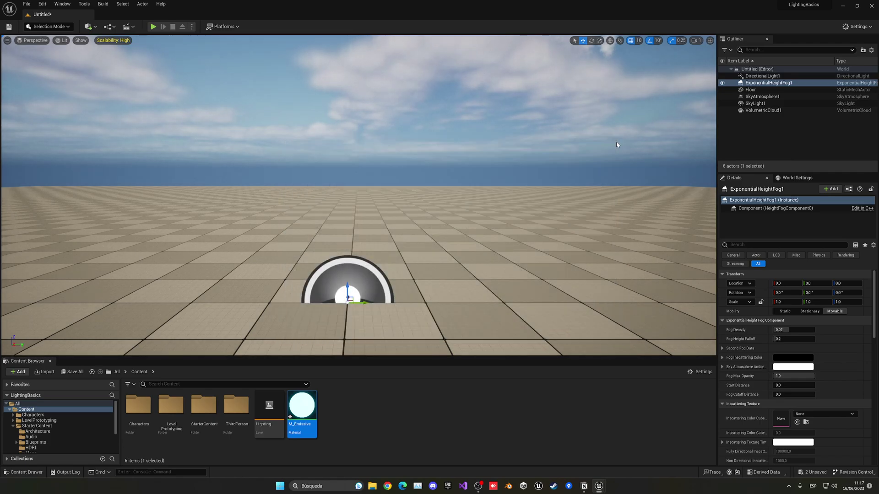
# Turn the view across the floor and inspect the directional light and sky light
pyautogui.moveTo(616, 142); pyautogui.dragTo(556, 161, button='right')
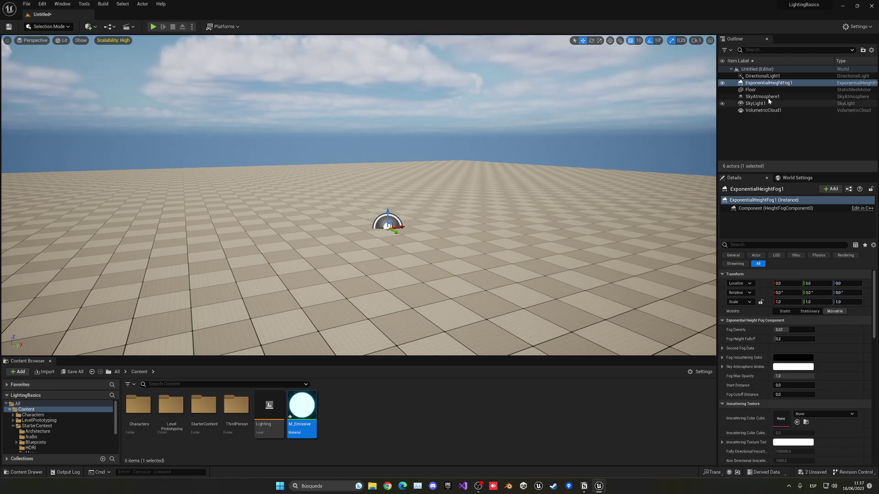
pyautogui.click(762, 76)
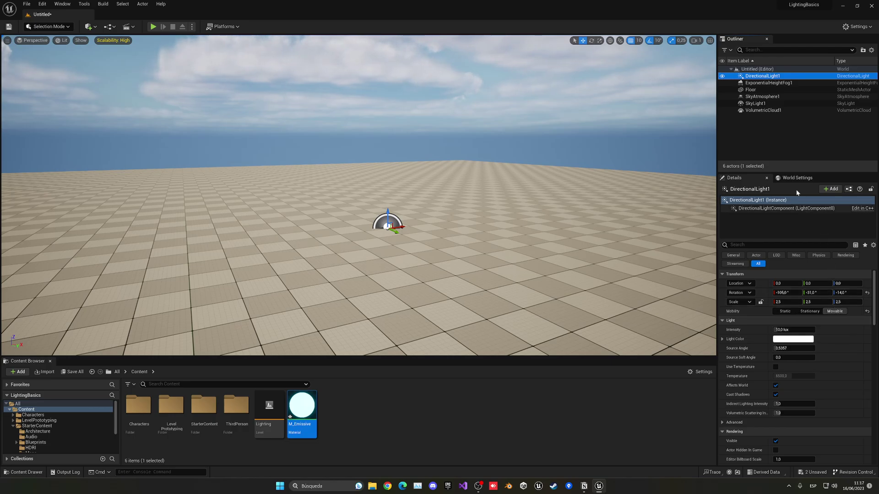
pyautogui.click(756, 104)
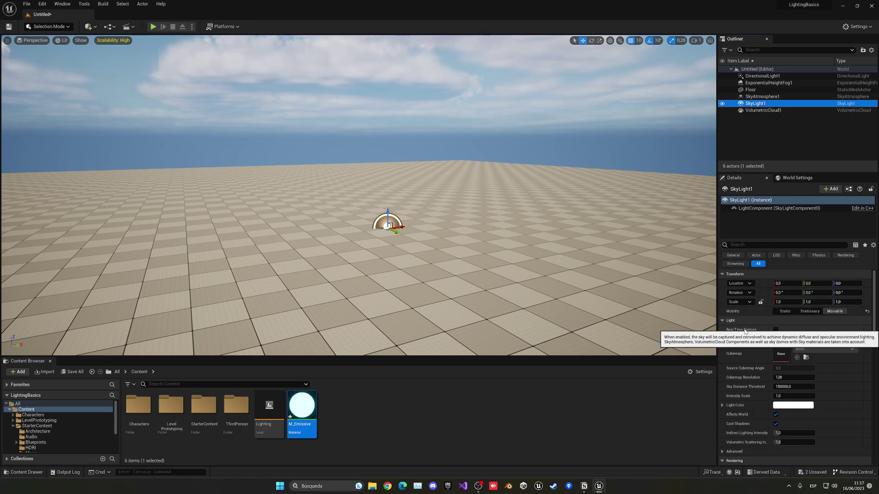
# Tick Real Time Capture on SkyLight1 in the Details panel
pyautogui.click(775, 330)
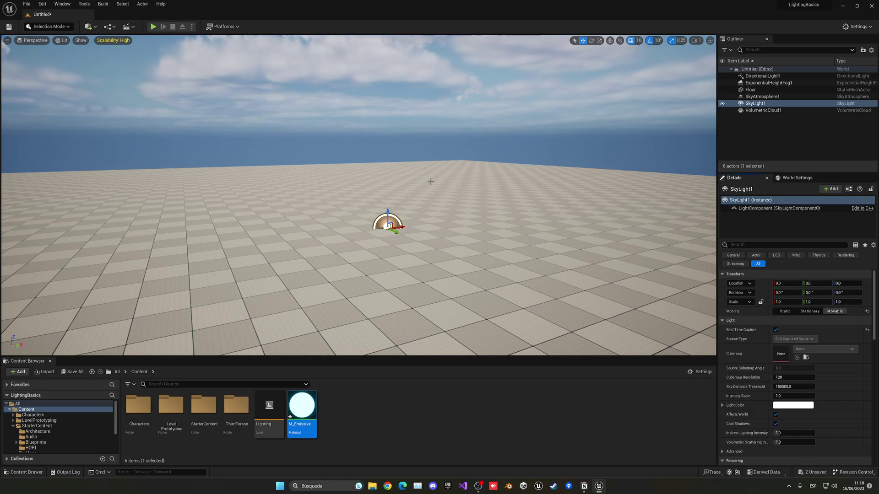
# Show the Engine Scalability Settings popup from the Settings menu, with quality at High
pyautogui.click(854, 27)
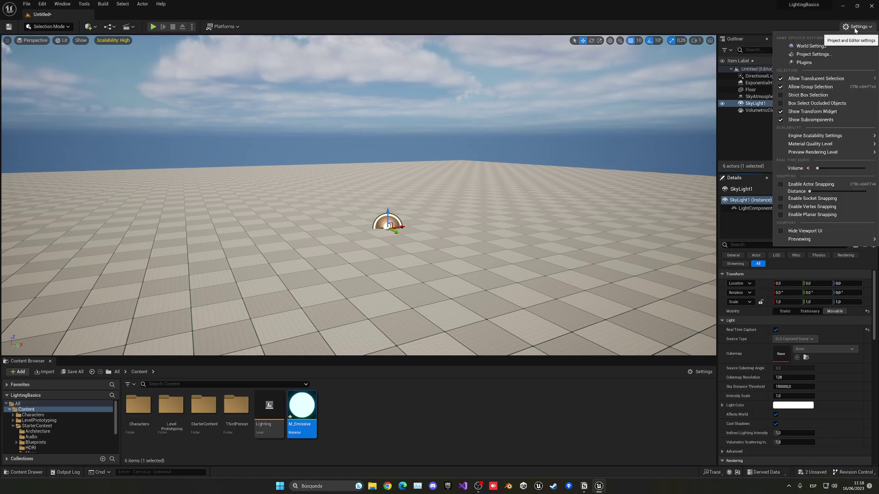
pyautogui.moveTo(807, 137)
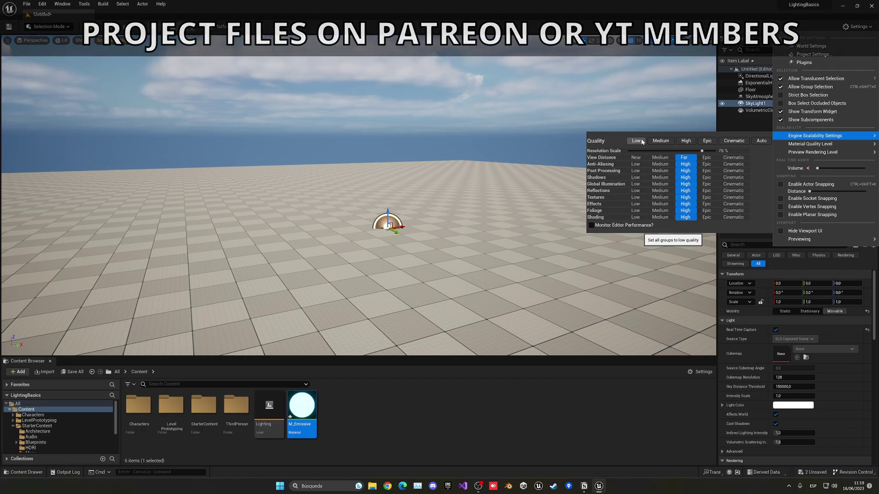
# Dismiss the scalability popup unchanged, returning to the cloudy Untitled level
pyautogui.click(576, 15)
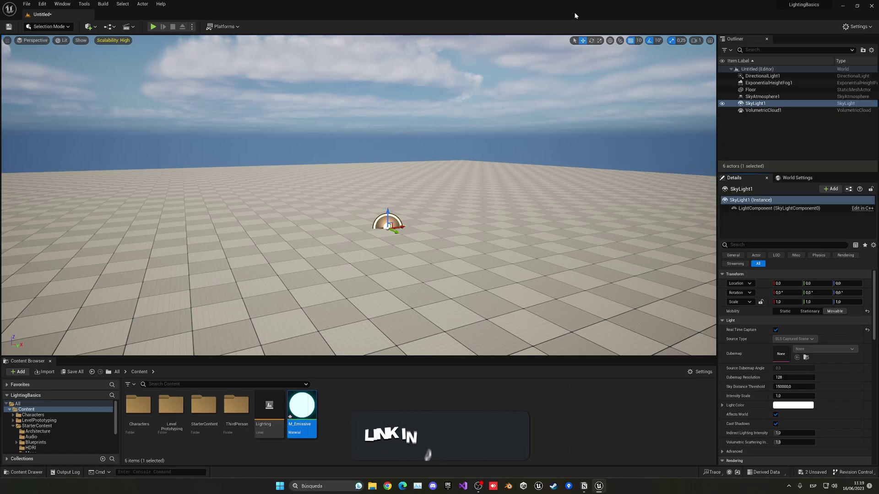